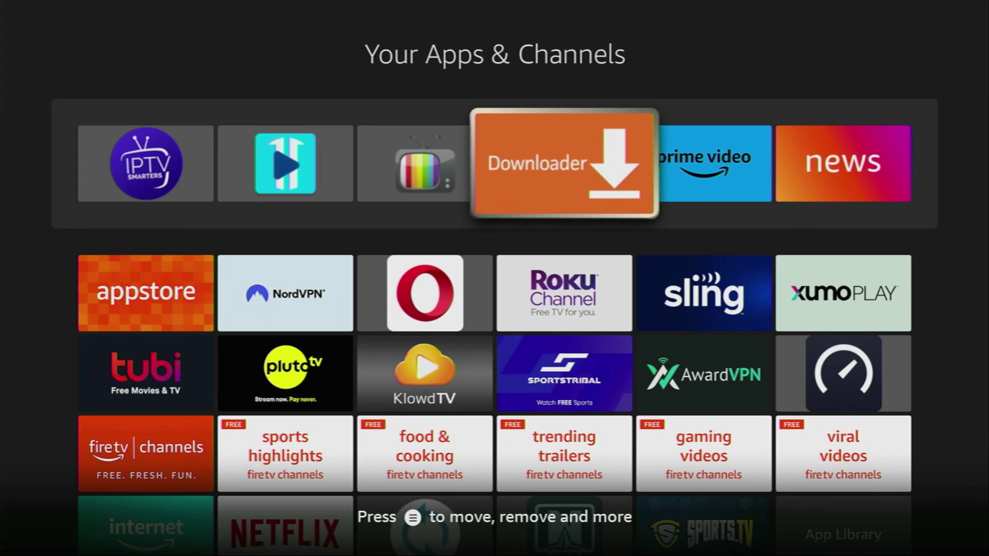
Step: Open the search from the Fire TV home screen and enter "Do" as the search term
{"action": "key", "text": "Escape"}
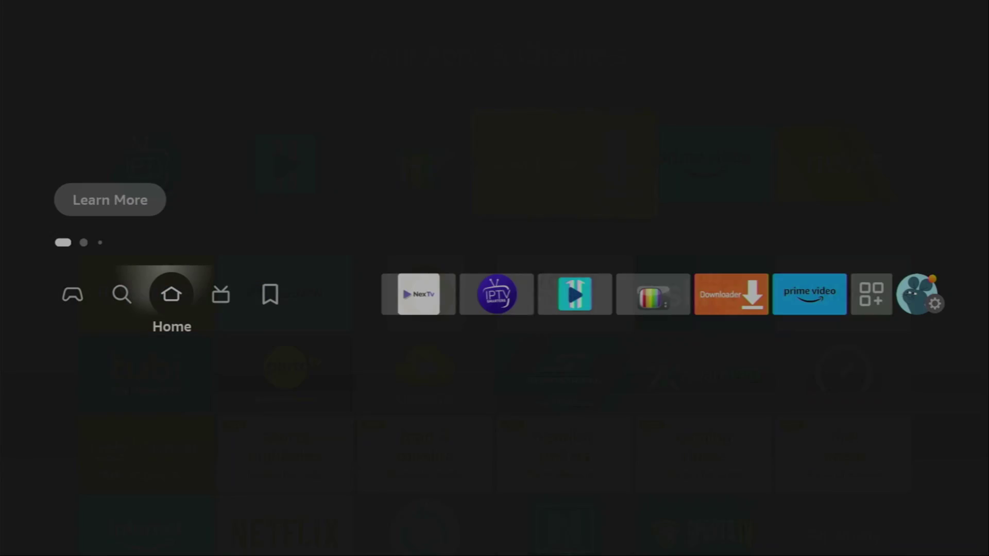
{"action": "key", "text": "Left"}
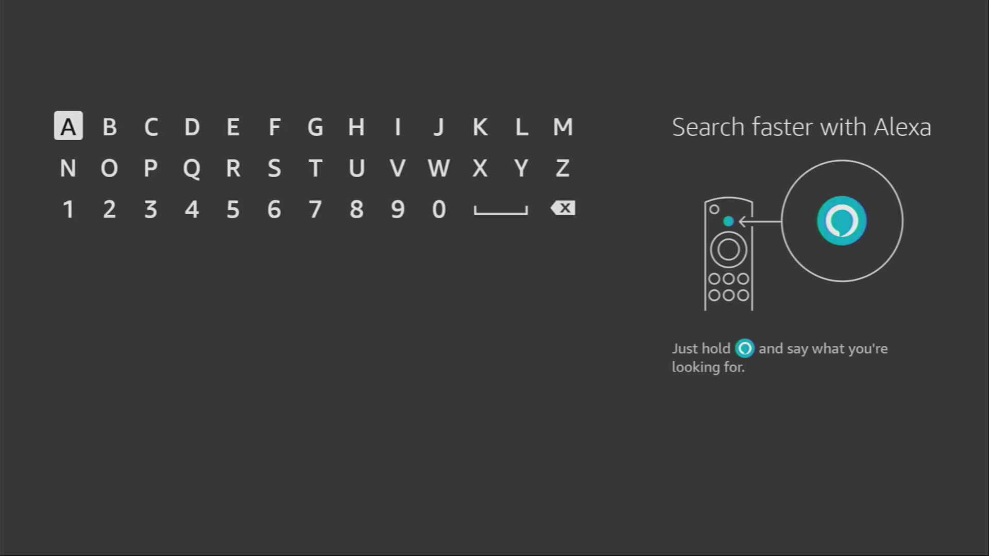
{"action": "key", "text": "Right"}
{"action": "key", "text": "Right"}
{"action": "key", "text": "Right"}
{"action": "key", "text": "Return"}
{"action": "key", "text": "Down"}
{"action": "key", "text": "Left"}
{"action": "key", "text": "Left"}
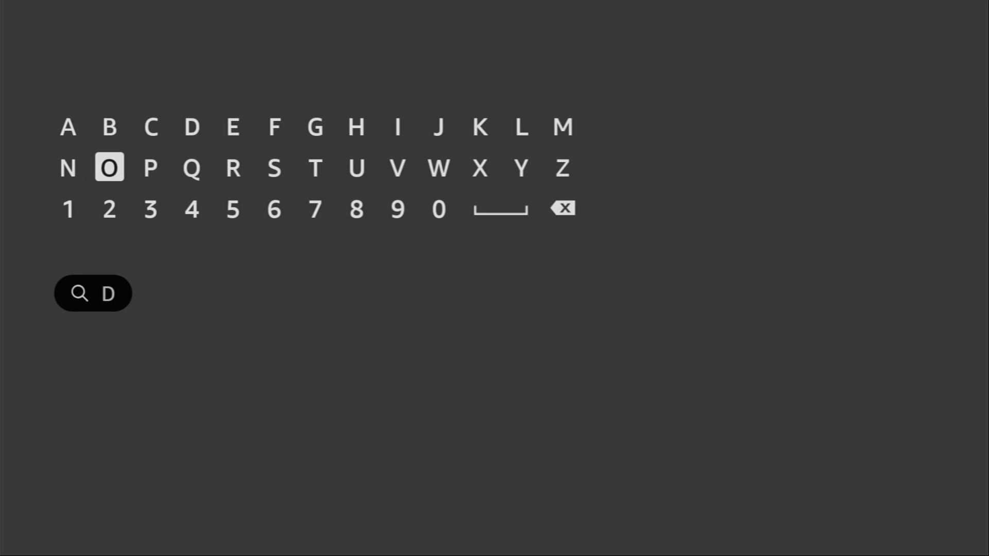
{"action": "key", "text": "Return"}
Step: Run the search with the suggested term Downloader to bring up the Downloader app
{"action": "key", "text": "Right"}
{"action": "key", "text": "Right"}
{"action": "key", "text": "Right"}
{"action": "key", "text": "Right"}
{"action": "key", "text": "Right"}
{"action": "key", "text": "Down"}
{"action": "key", "text": "Right"}
{"action": "key", "text": "Right"}
{"action": "key", "text": "Right"}
{"action": "key", "text": "Right"}
{"action": "key", "text": "Right"}
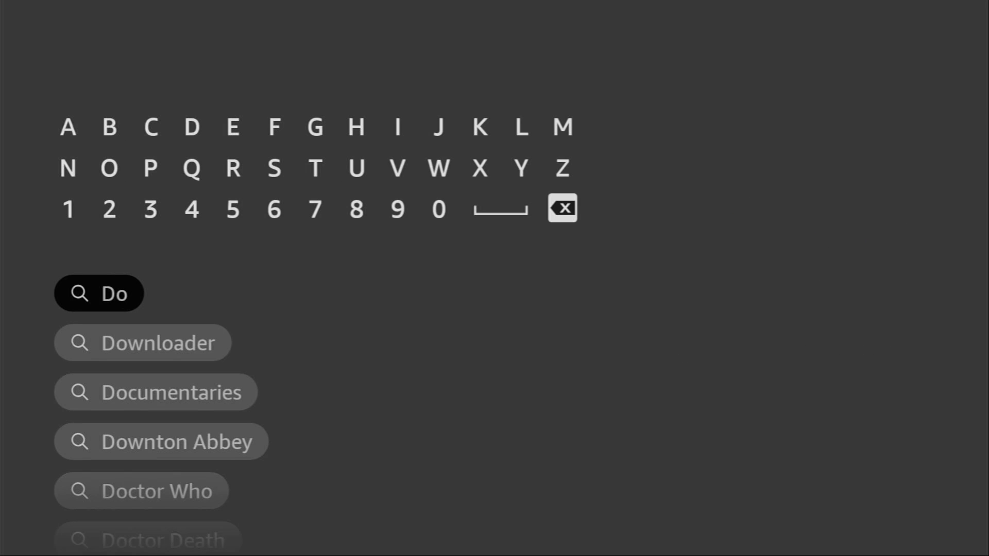
{"action": "key", "text": "Down"}
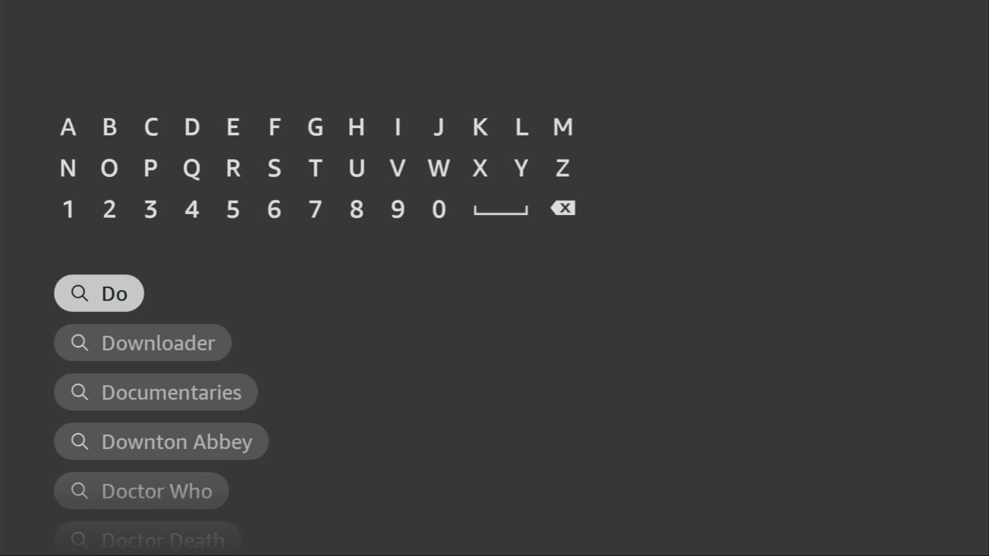
{"action": "key", "text": "Down"}
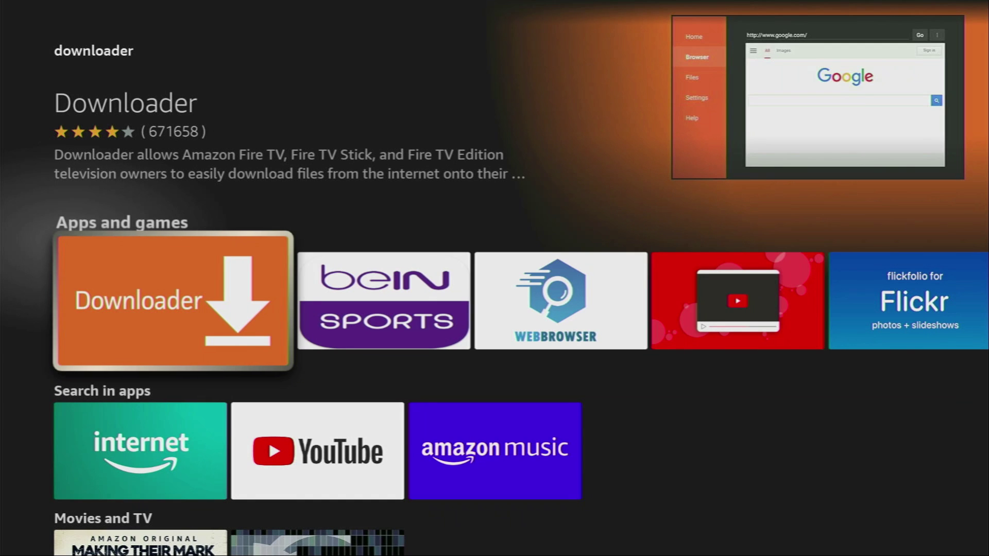
Step: Return to the home screen and open the My Fire TV section of the device settings
{"action": "key", "text": "Home"}
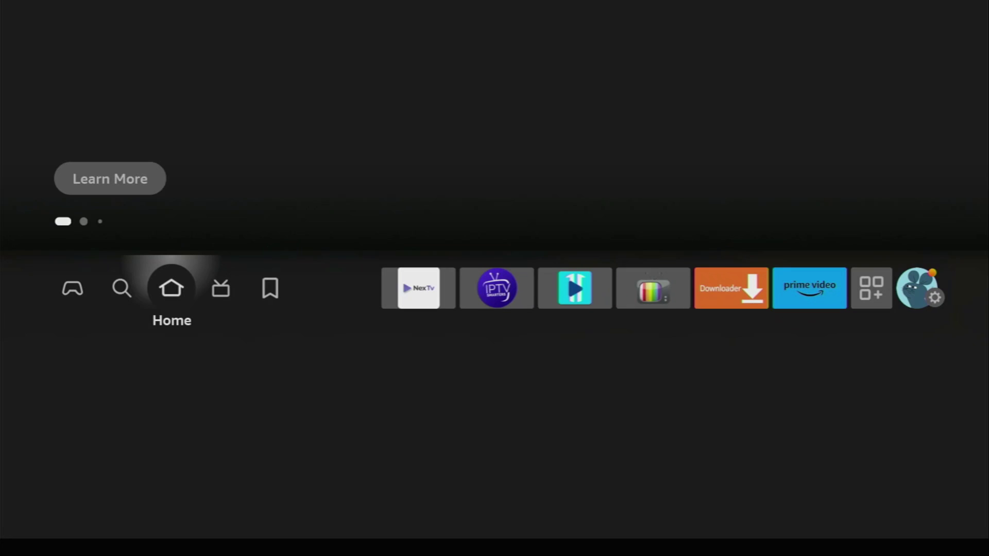
{"action": "key", "text": "Right"}
{"action": "key", "text": "Right"}
{"action": "key", "text": "Right"}
{"action": "key", "text": "Right"}
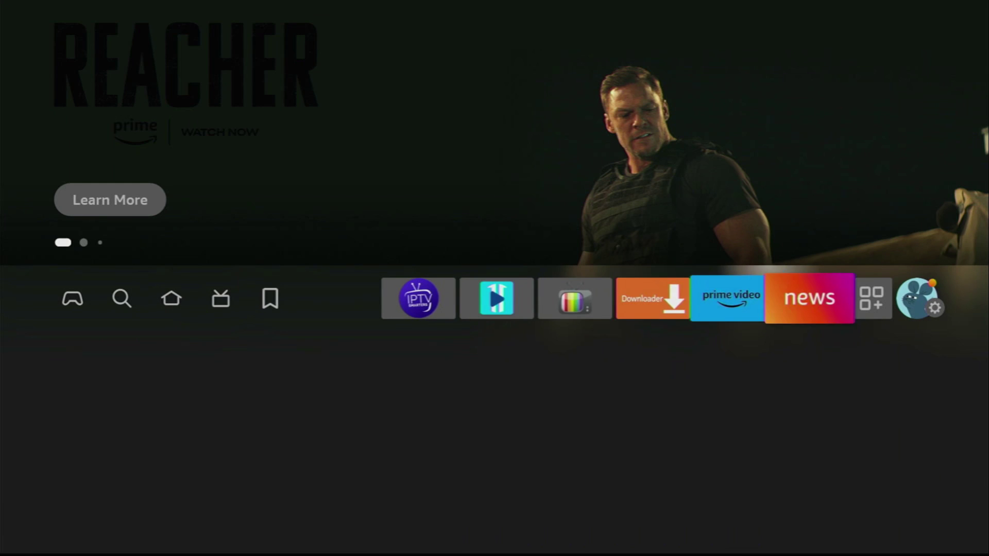
{"action": "key", "text": "Right"}
{"action": "key", "text": "Right"}
{"action": "key", "text": "Right"}
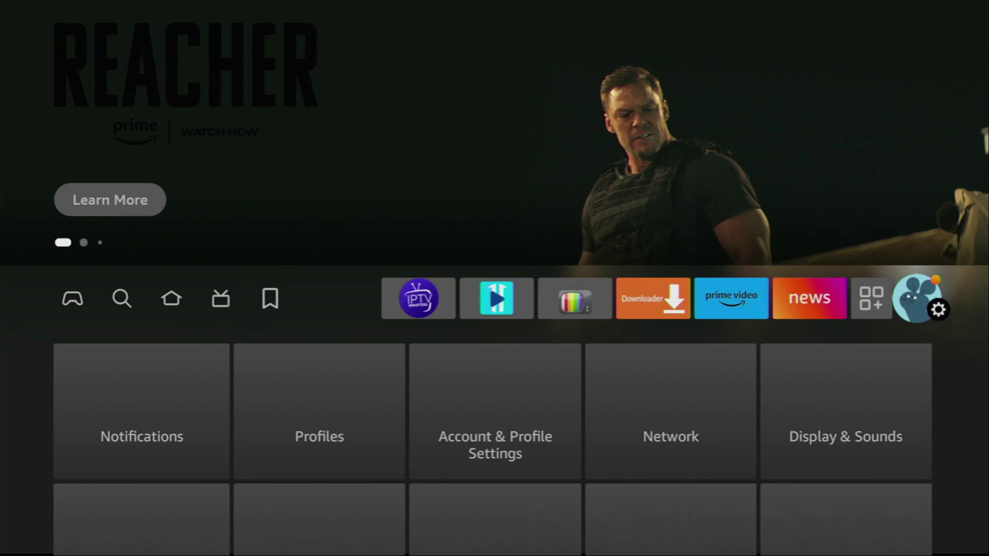
{"action": "key", "text": "Down"}
{"action": "key", "text": "Down"}
{"action": "key", "text": "Down"}
{"action": "key", "text": "Right"}
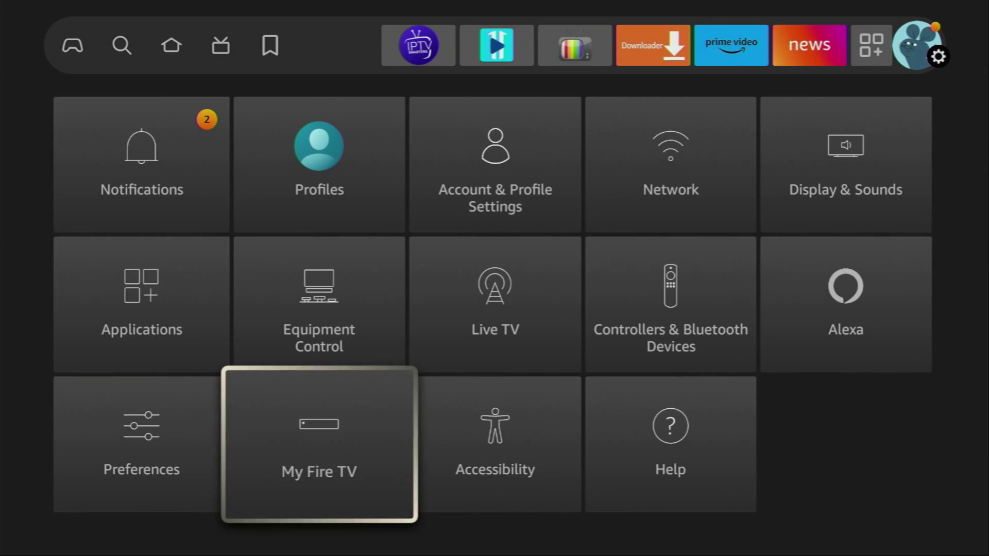
{"action": "key", "text": "Return"}
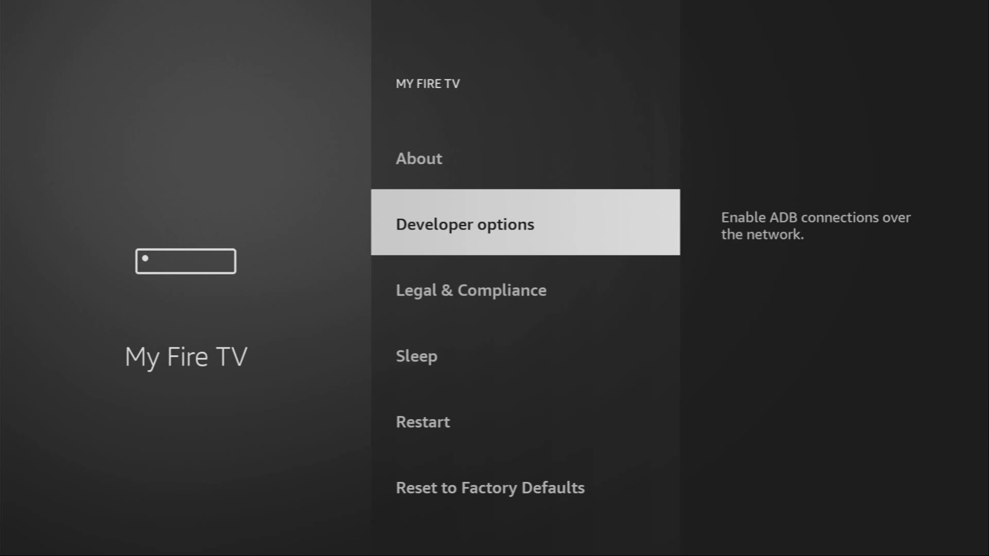
{"action": "key", "text": "Up"}
{"action": "key", "text": "Return"}
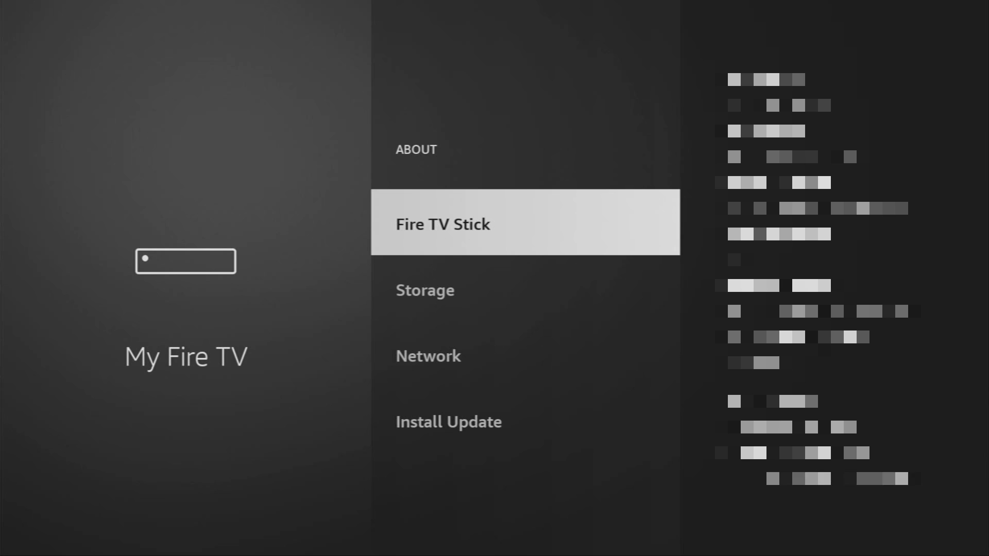
{"action": "key", "text": "Return"}
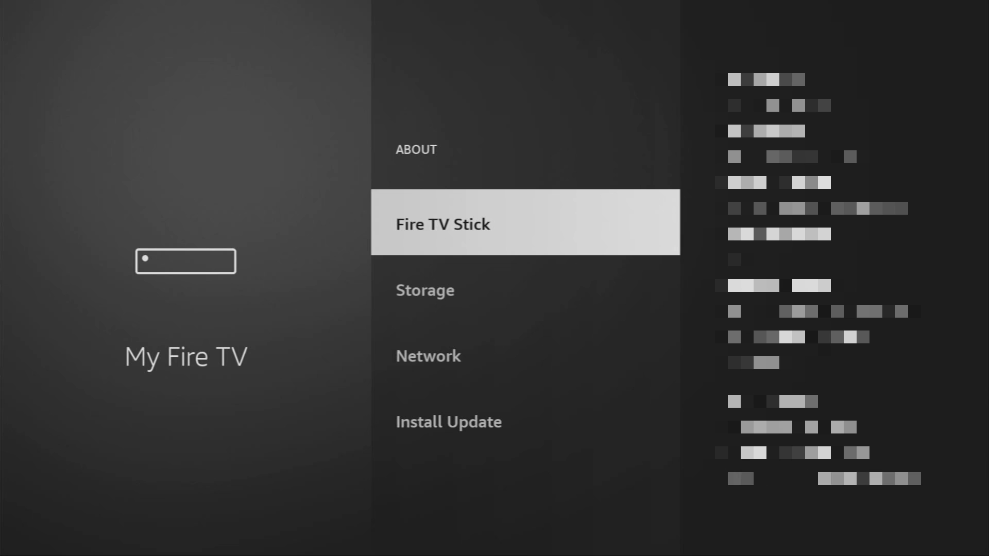
{"action": "key", "text": "Escape"}
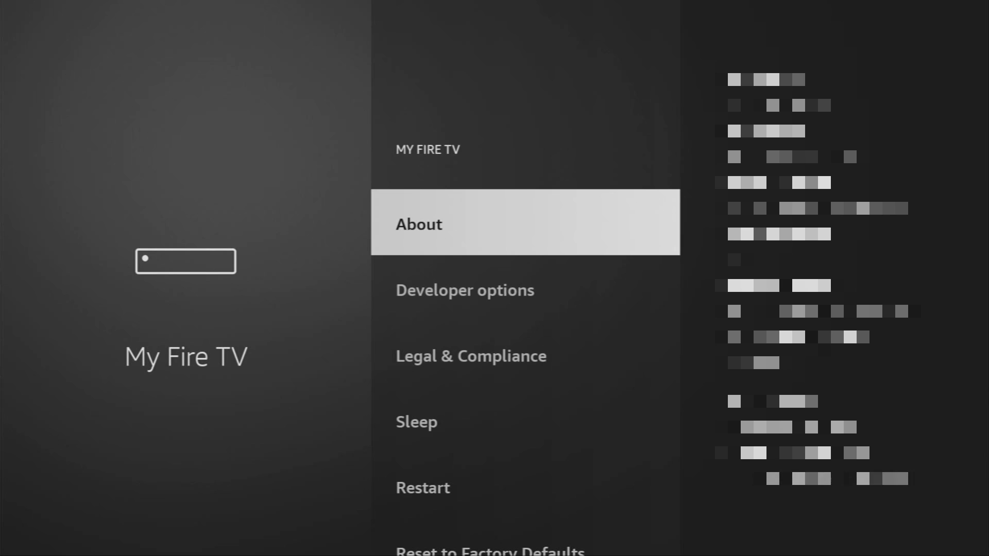
Step: Open the Install unknown apps list in Developer options to check the permission for Downloader
{"action": "key", "text": "Down"}
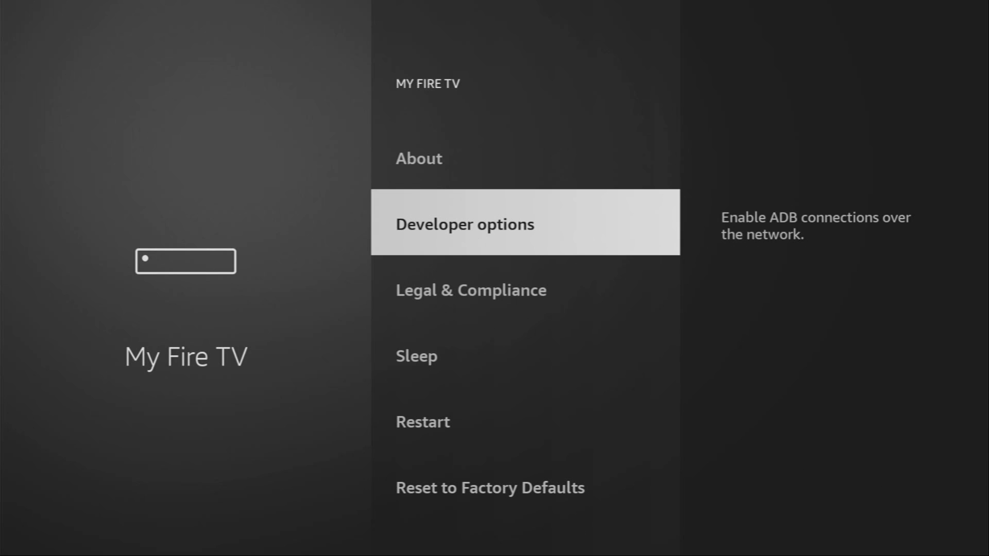
{"action": "key", "text": "Return"}
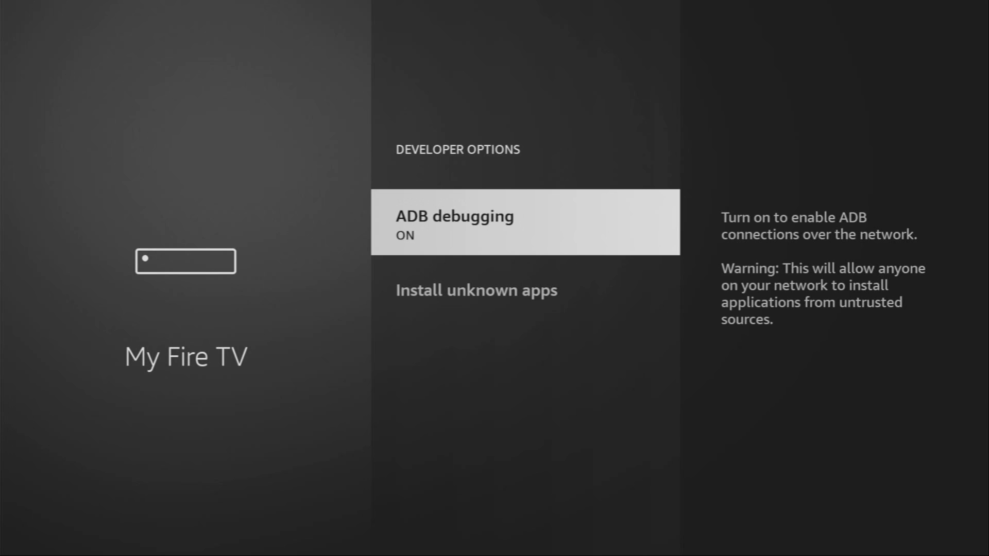
{"action": "key", "text": "Down"}
{"action": "key", "text": "Return"}
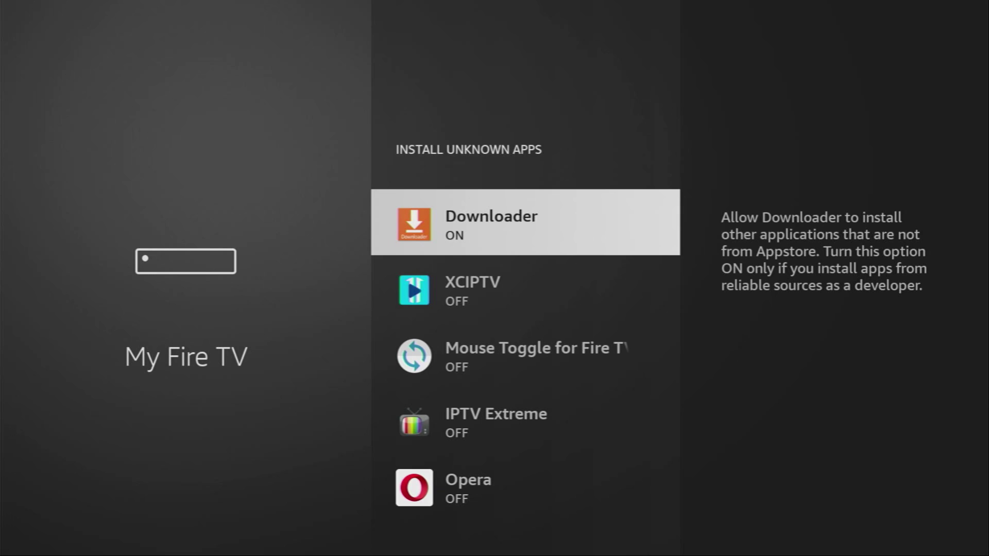
Step: Return to the home screen and open the full list of installed apps and channels
{"action": "key", "text": "Home"}
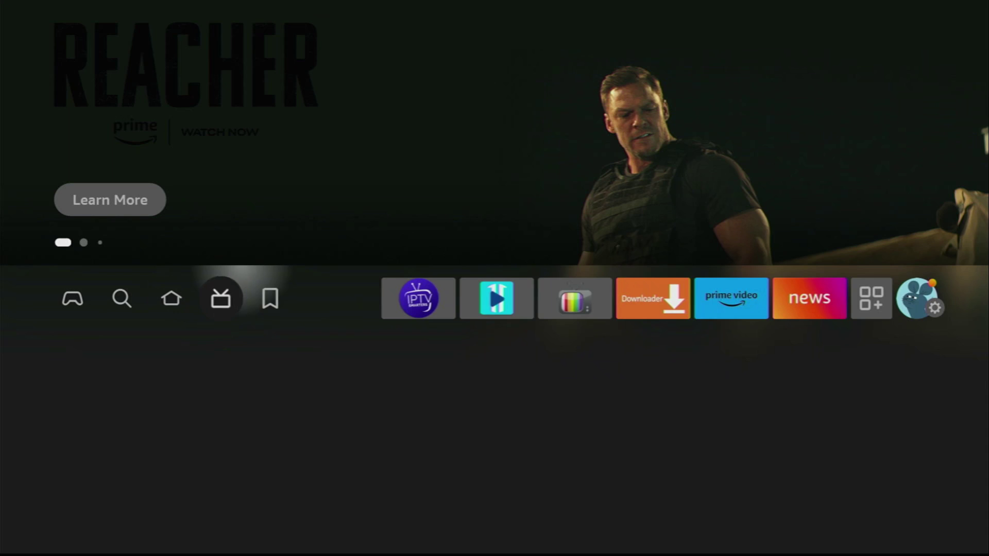
{"action": "key", "text": "Right"}
{"action": "key", "text": "Right"}
{"action": "key", "text": "Right"}
{"action": "key", "text": "Right"}
{"action": "key", "text": "Right"}
{"action": "key", "text": "Right"}
{"action": "key", "text": "Right"}
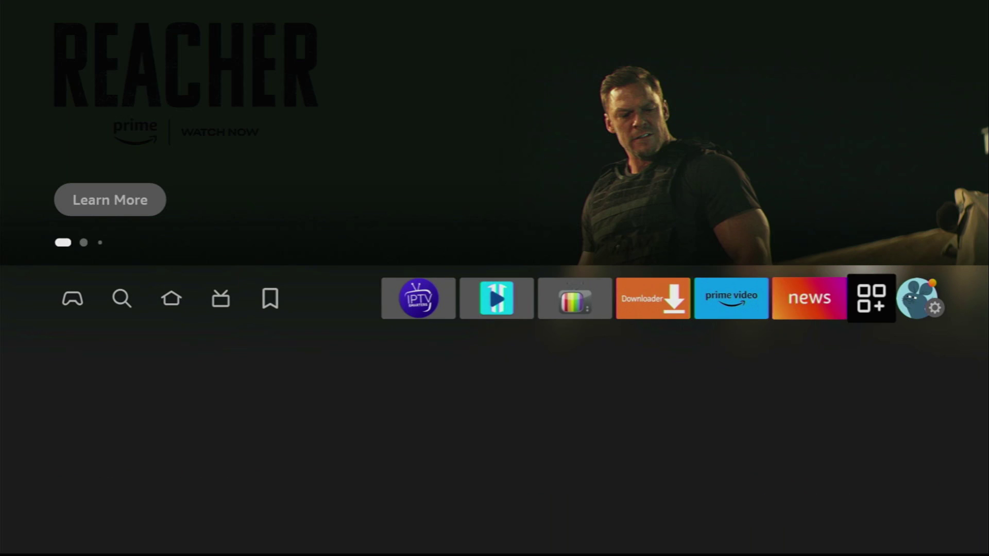
{"action": "key", "text": "Return"}
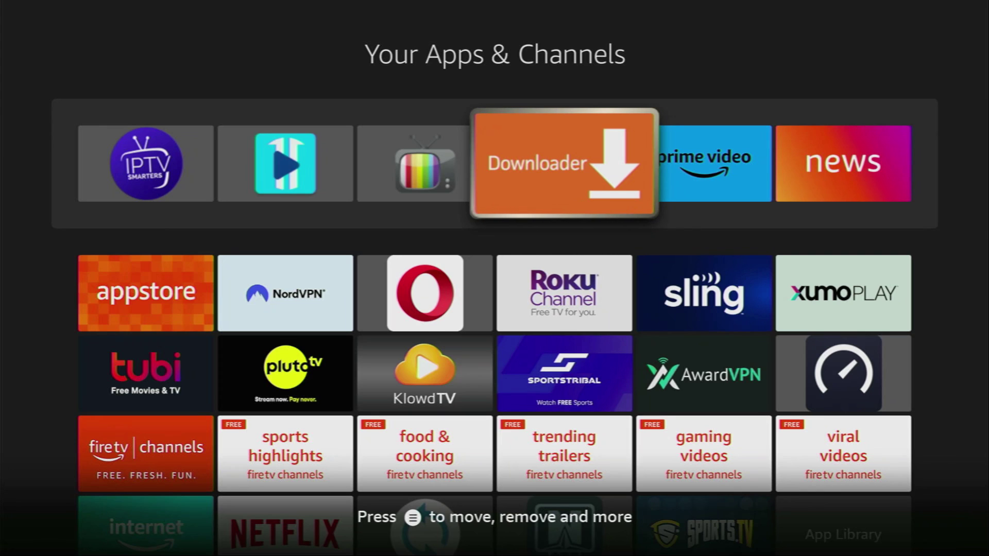
Step: Launch the NordVPN app from the apps and channels list
{"action": "key", "text": "Left"}
{"action": "key", "text": "Left"}
{"action": "key", "text": "Down"}
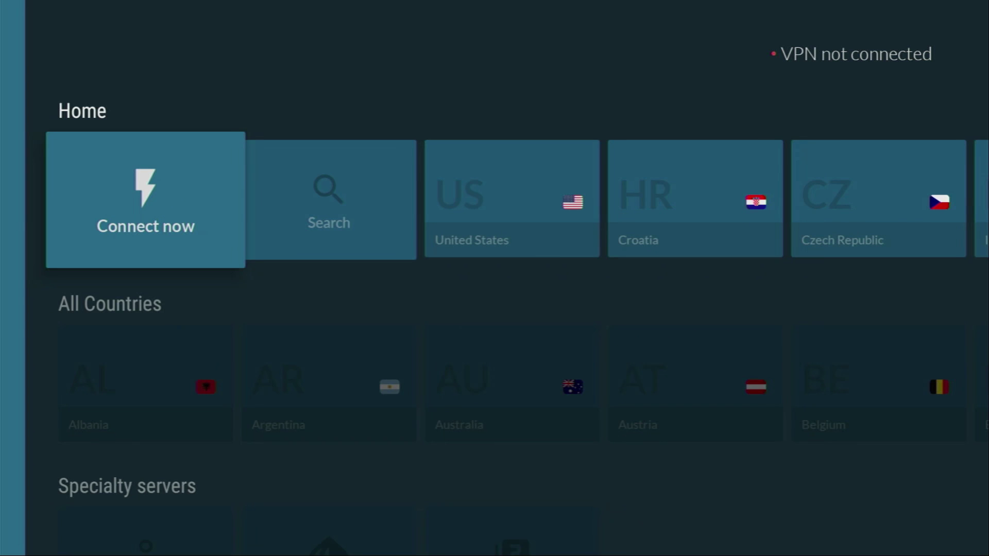
Step: Connect the VPN to the United States from the countries listed under Home
{"action": "key", "text": "Right"}
{"action": "key", "text": "Right"}
{"action": "key", "text": "Right"}
{"action": "key", "text": "Right"}
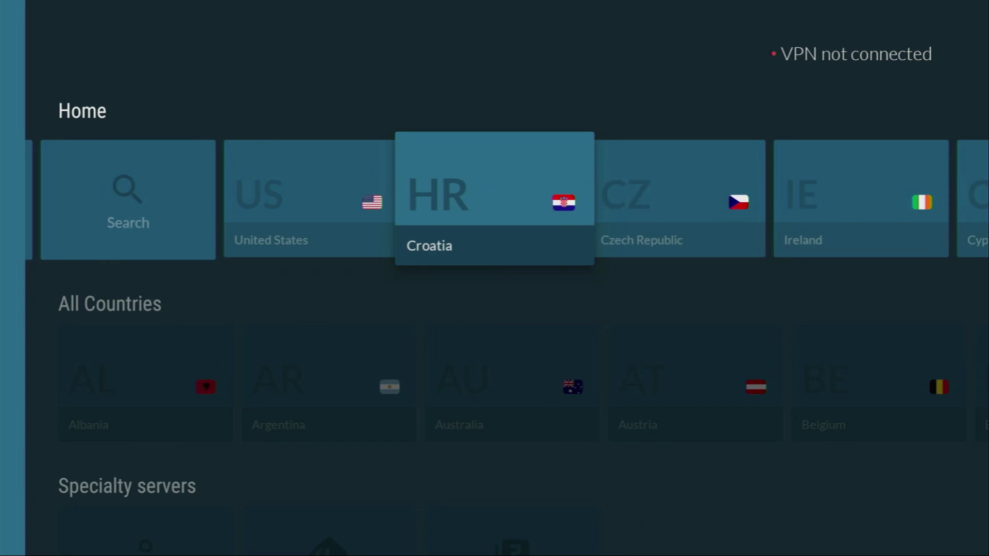
{"action": "key", "text": "Left"}
{"action": "key", "text": "Down"}
{"action": "key", "text": "Right"}
{"action": "key", "text": "Up"}
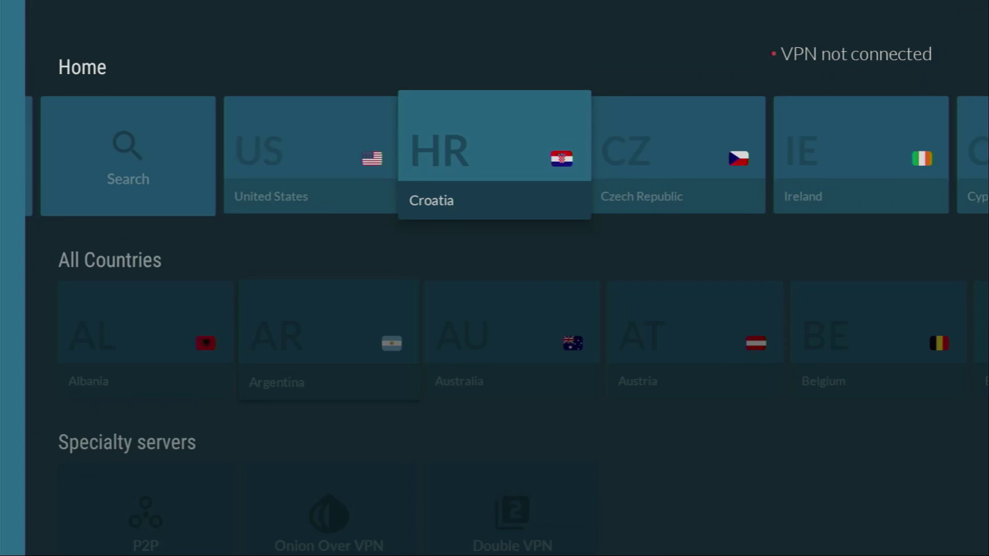
{"action": "key", "text": "Right"}
{"action": "key", "text": "Left"}
{"action": "key", "text": "Left"}
{"action": "key", "text": "Return"}
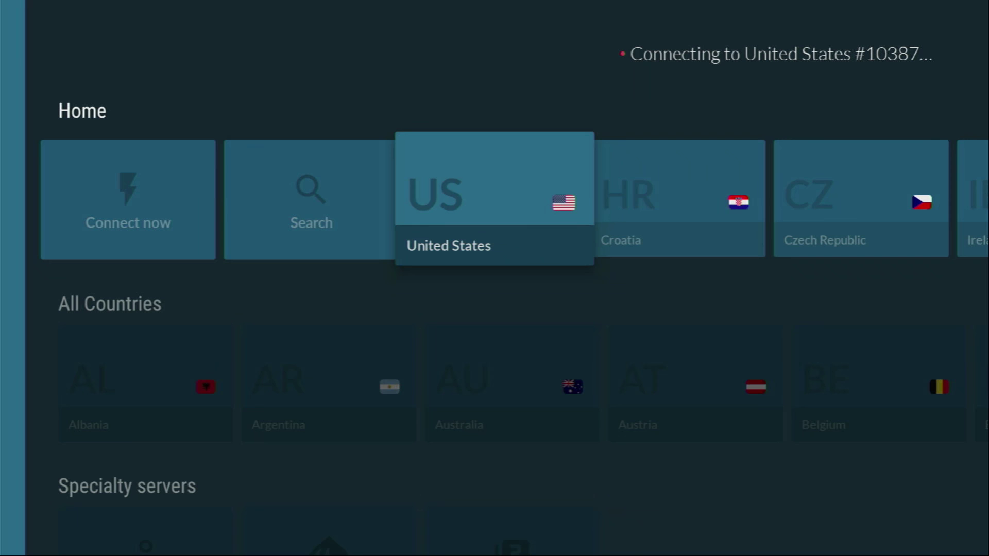
Step: Look through the available VPN countries under Home and All Countries, past Germany
{"action": "key", "text": "Right"}
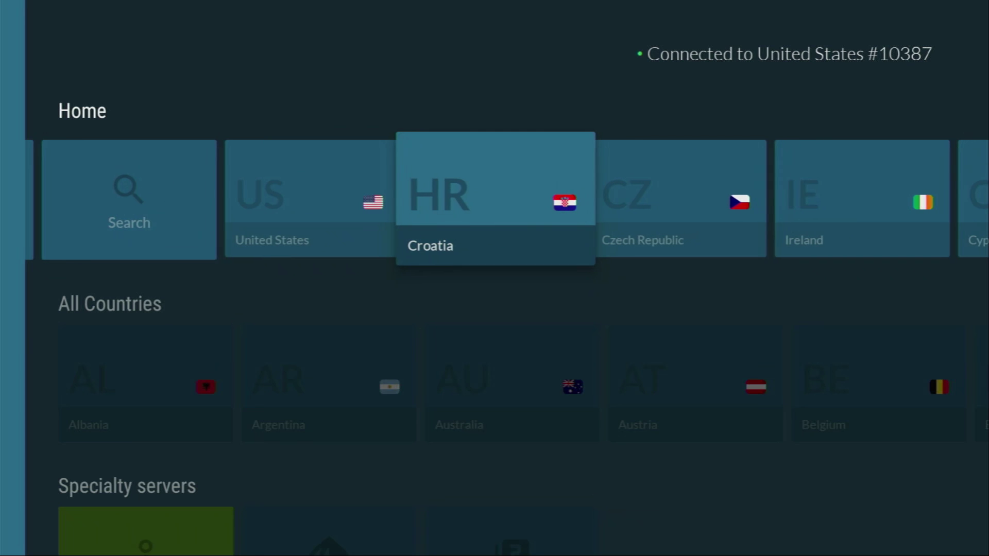
{"action": "key", "text": "Right"}
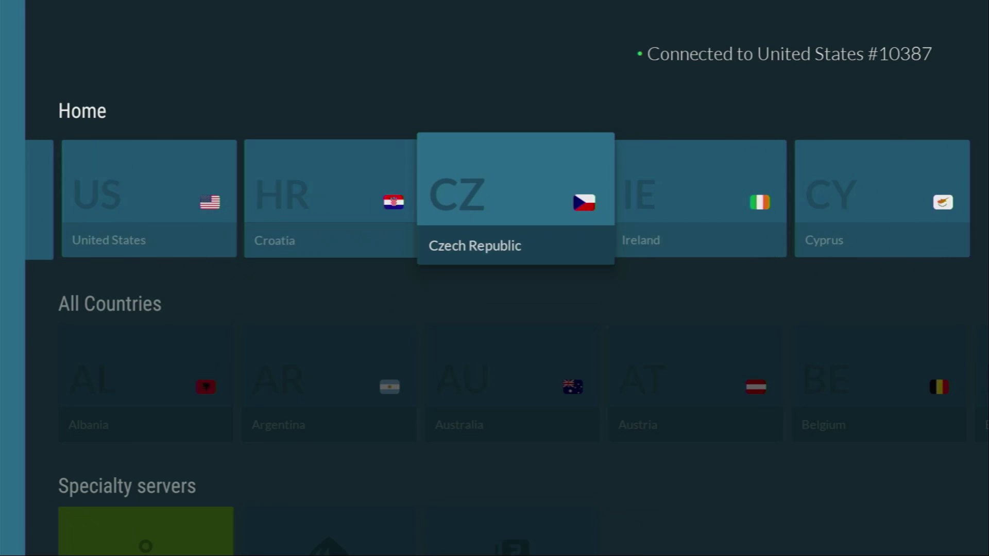
{"action": "key", "text": "Right"}
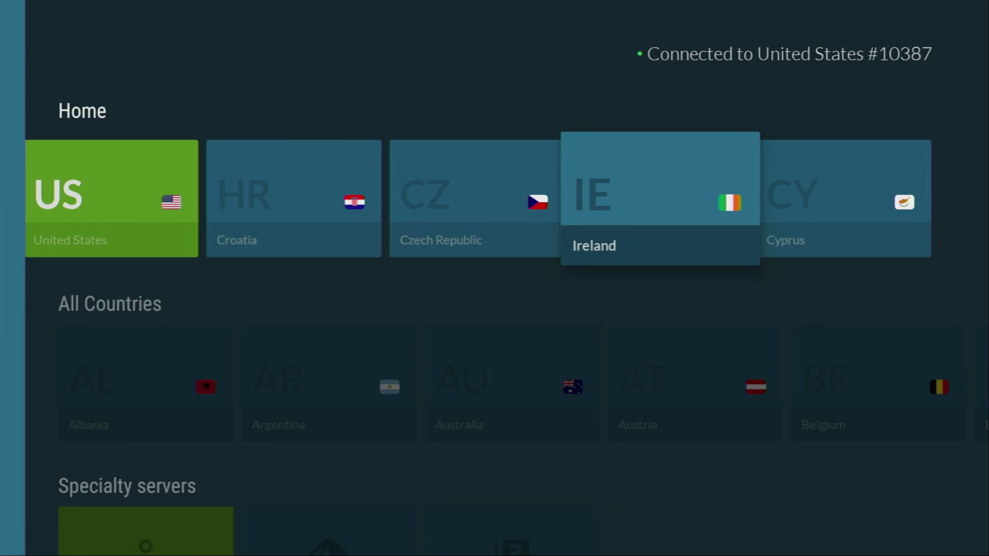
{"action": "key", "text": "Down"}
{"action": "key", "text": "Right"}
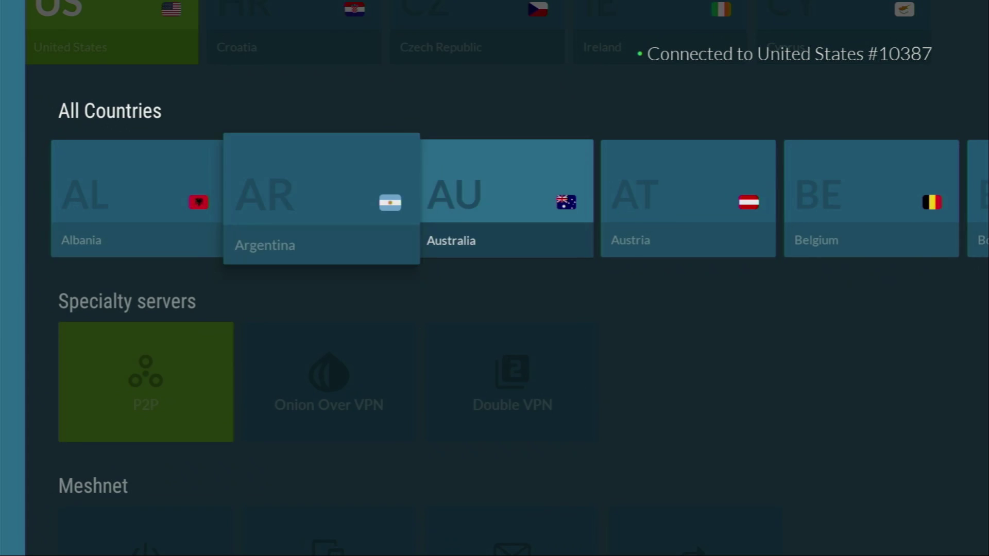
{"action": "key", "text": "Up"}
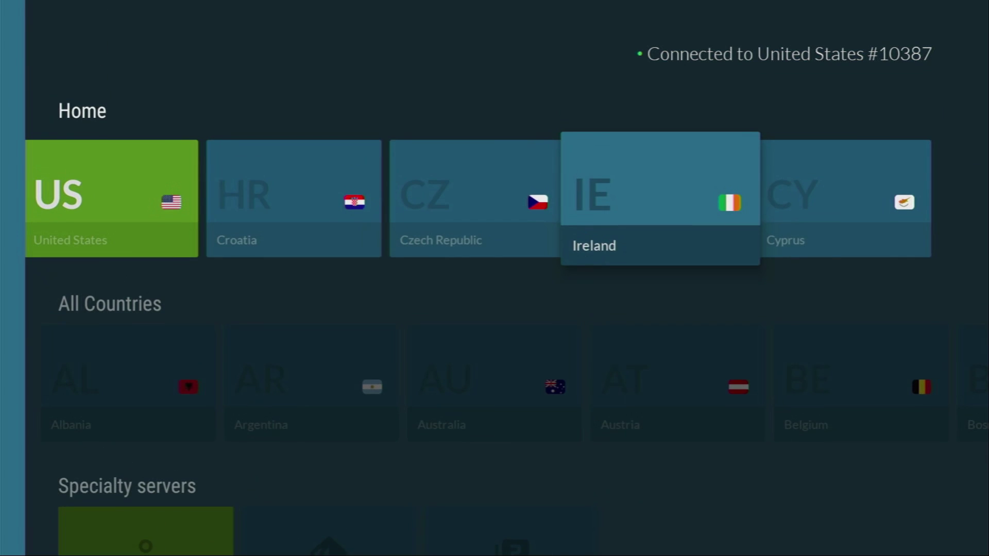
{"action": "key", "text": "Down"}
{"action": "key", "text": "Right"}
{"action": "key", "text": "Right"}
{"action": "key", "text": "Right"}
{"action": "key", "text": "Right"}
{"action": "key", "text": "Right"}
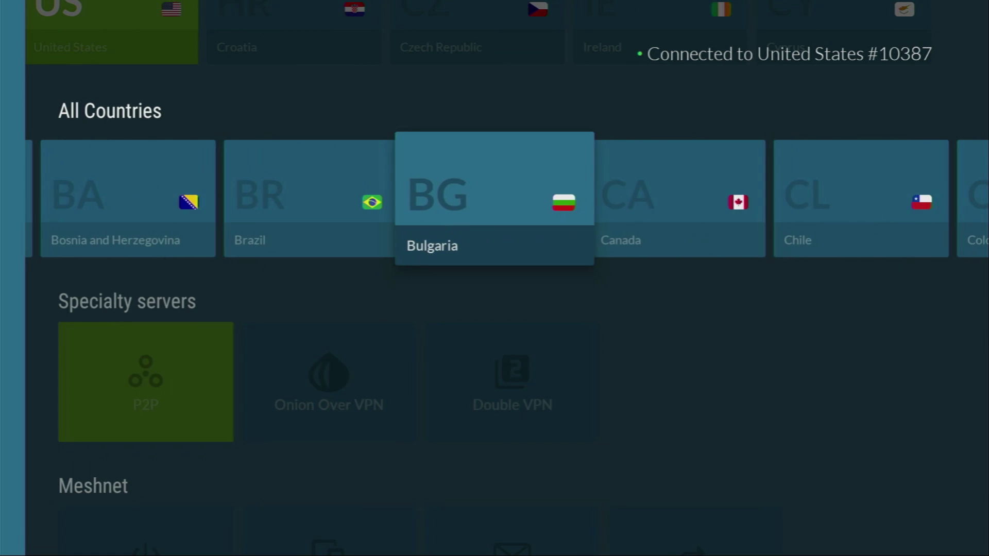
{"action": "key", "text": "Right"}
{"action": "key", "text": "Right"}
{"action": "key", "text": "Right"}
{"action": "key", "text": "Right"}
{"action": "key", "text": "Right"}
{"action": "key", "text": "Right"}
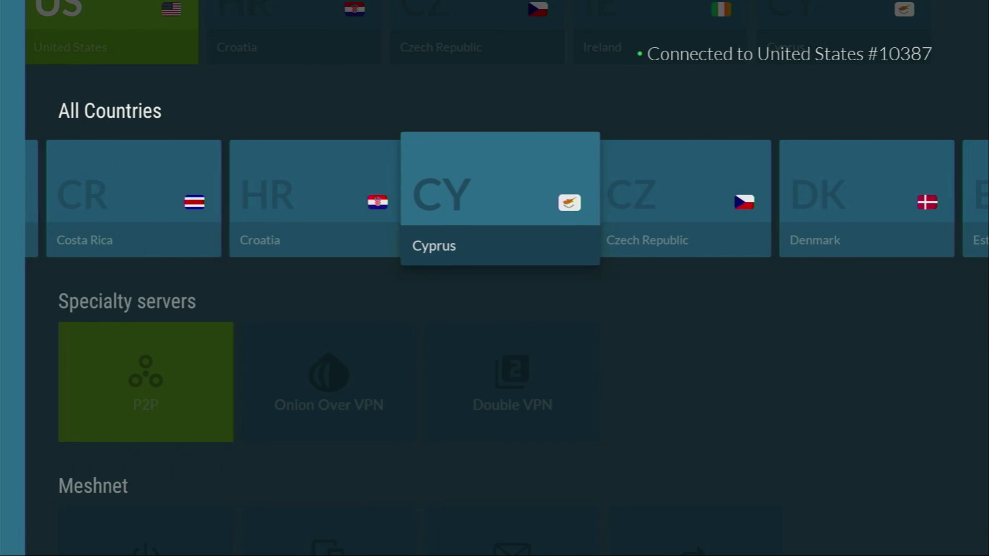
{"action": "key", "text": "Right"}
{"action": "key", "text": "Right"}
{"action": "key", "text": "Right"}
{"action": "key", "text": "Right"}
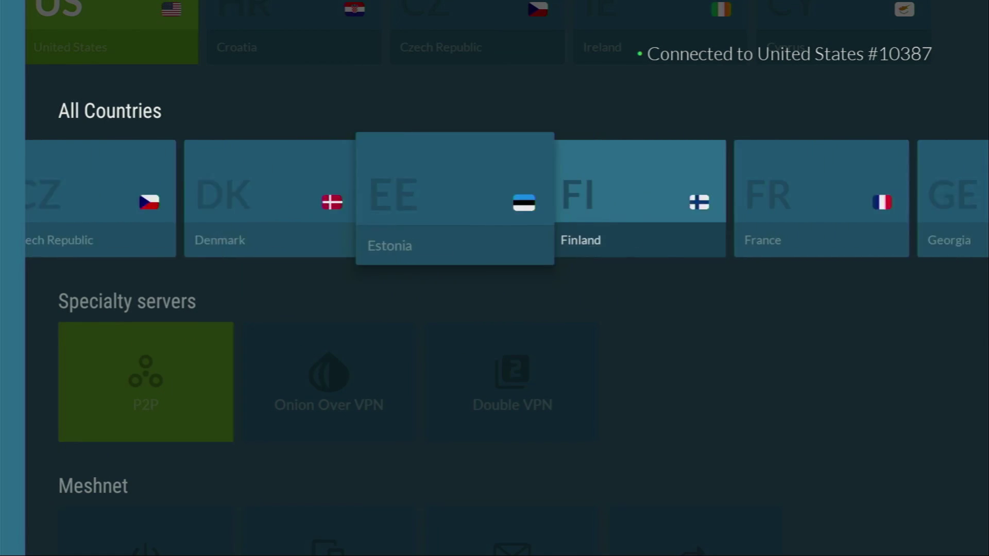
{"action": "key", "text": "Right"}
{"action": "key", "text": "Right"}
{"action": "key", "text": "Right"}
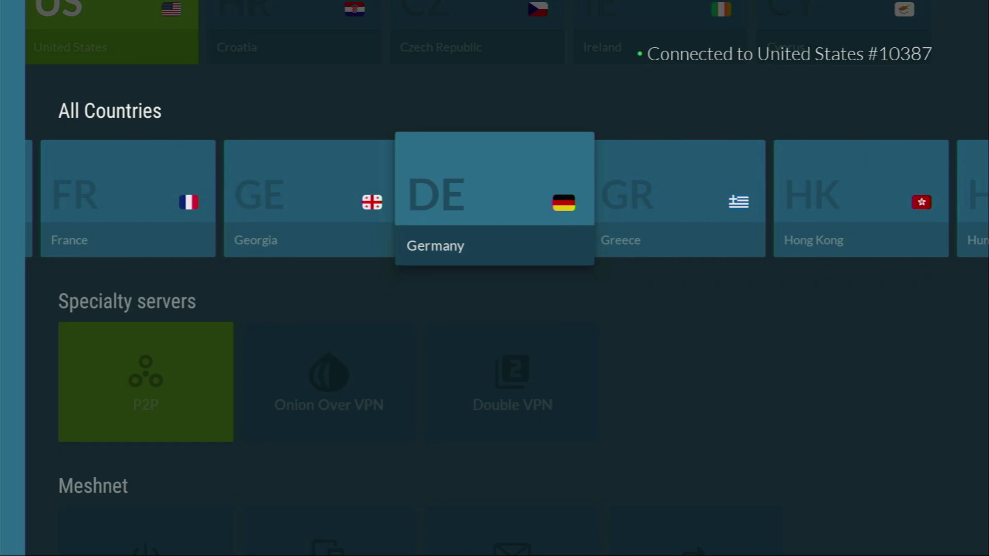
{"action": "key", "text": "Right"}
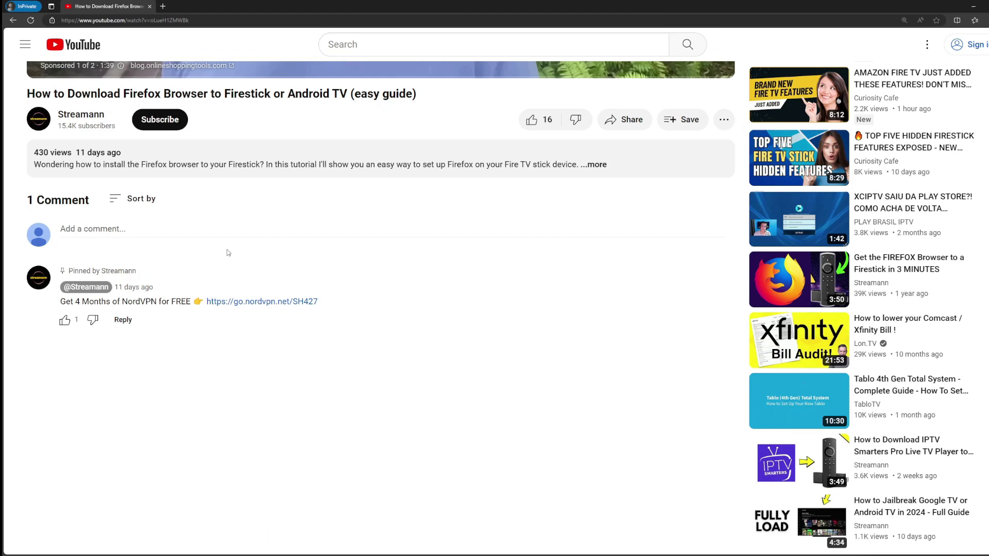
{"action": "left_click_drag", "start_coordinate": [368, 303], "coordinate": [206, 302]}
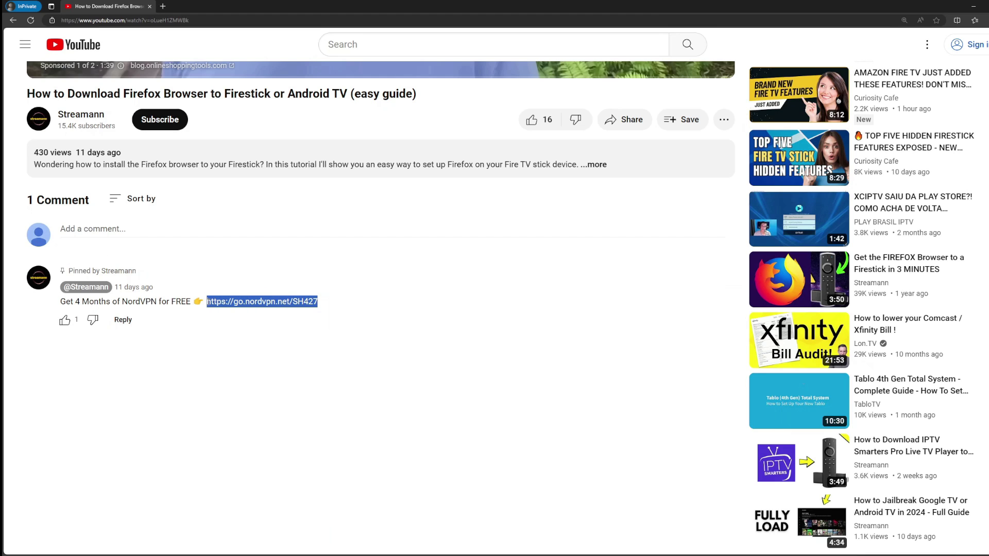
Step: Open the NordVPN offer link from the pinned comment and highlight the "+ 4 extra months" part of the deal headline
{"action": "left_click", "coordinate": [266, 303]}
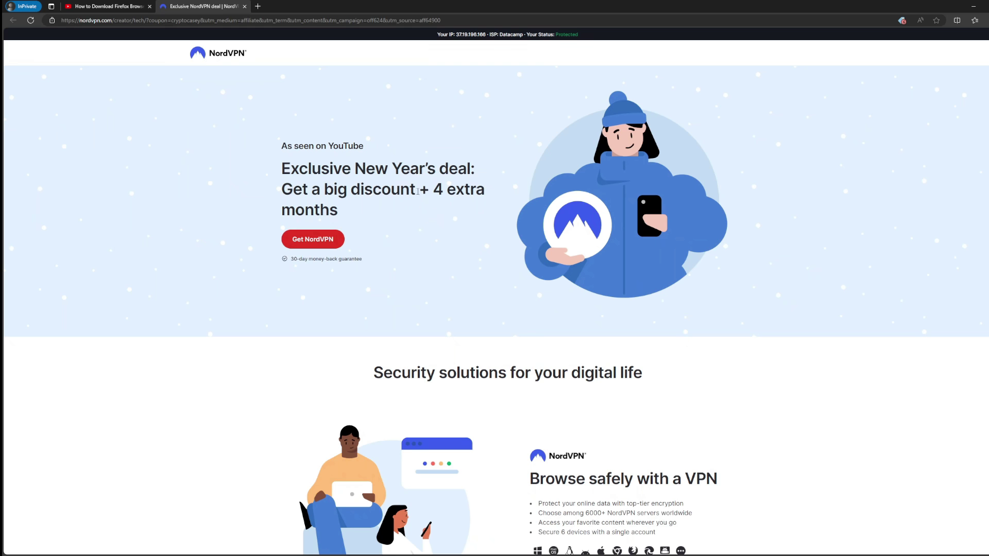
{"action": "left_click_drag", "start_coordinate": [417, 189], "coordinate": [486, 208]}
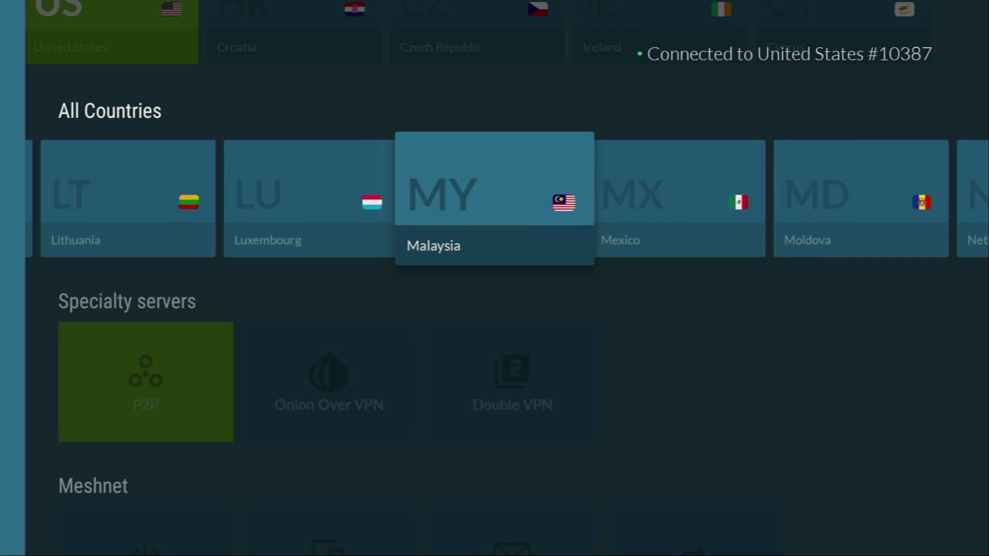
Step: Back in the NordVPN app on Fire TV, look through the All Countries row from Malaysia to New Zealand
{"action": "key", "text": "Right"}
{"action": "key", "text": "Right"}
{"action": "key", "text": "Right"}
{"action": "key", "text": "Right"}
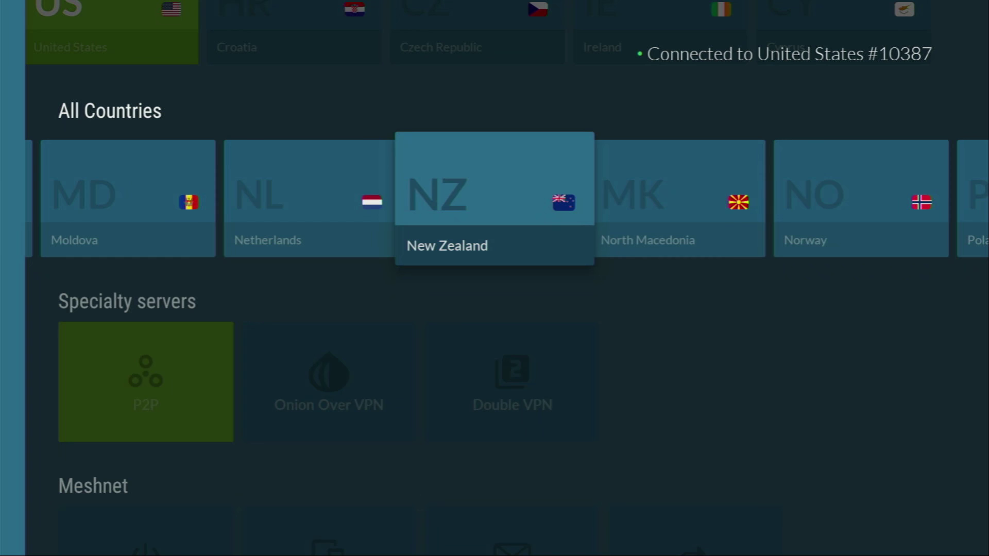
{"action": "key", "text": "Up"}
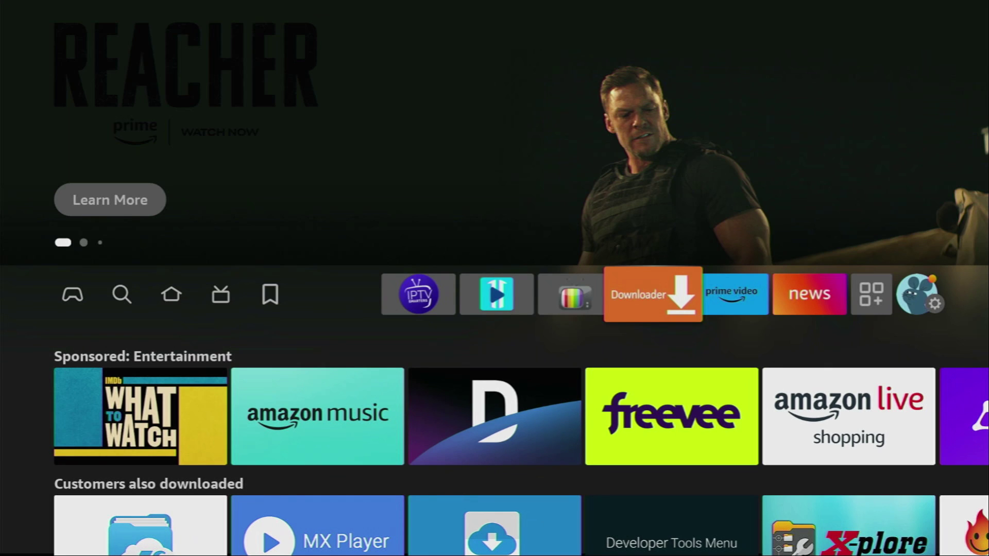
Step: Launch Downloader from the Fire TV home screen and load the address app.nextv.fr
{"action": "key", "text": "Return"}
{"action": "key", "text": "Up"}
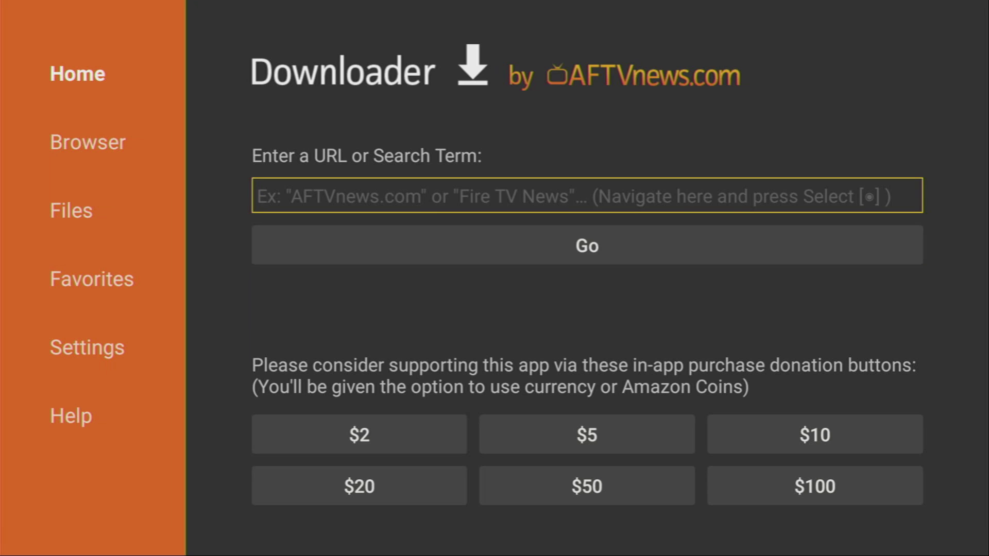
{"action": "key", "text": "Return"}
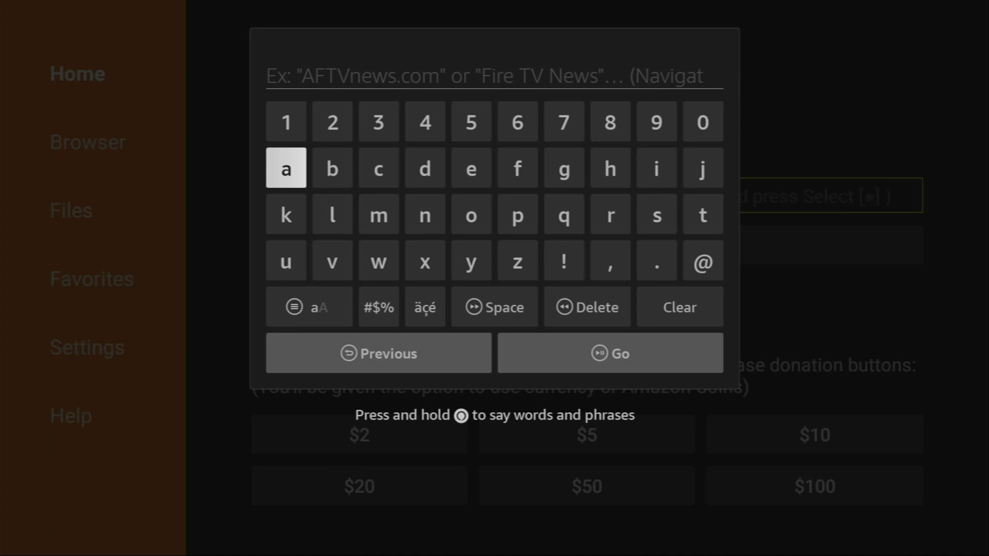
{"action": "type", "text": "app.nextv.fr"}
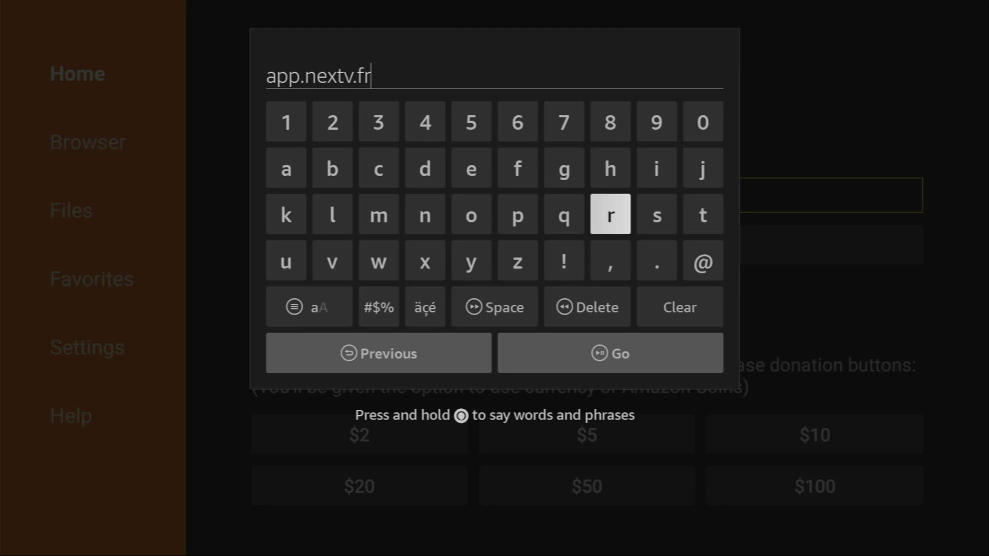
{"action": "key", "text": "Down"}
{"action": "key", "text": "Down"}
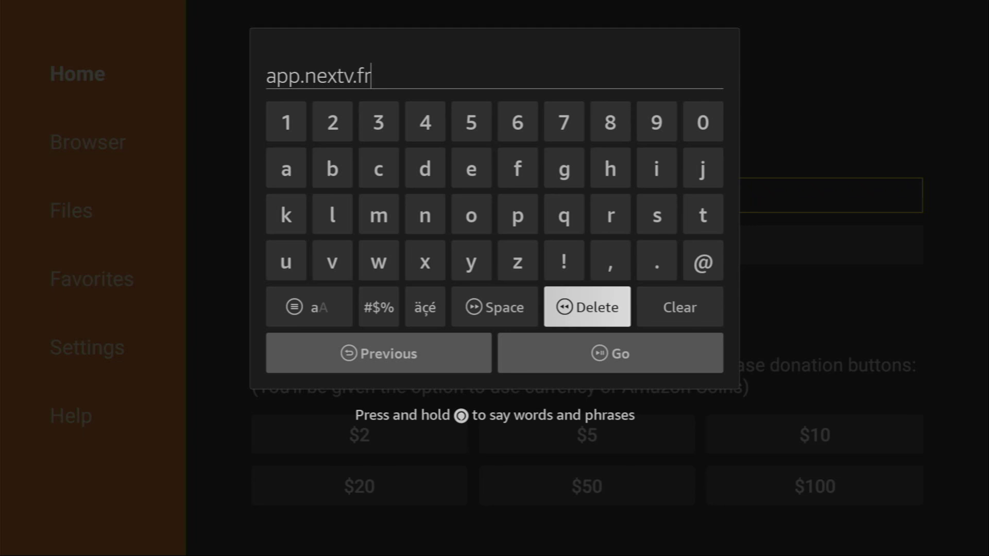
{"action": "key", "text": "Down"}
{"action": "key", "text": "Up"}
{"action": "key", "text": "Down"}
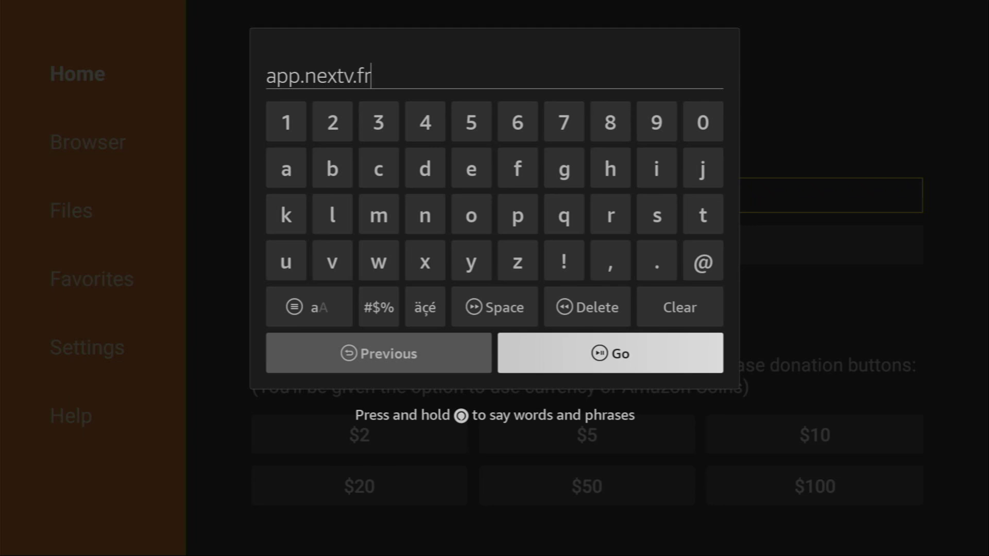
{"action": "key", "text": "Return"}
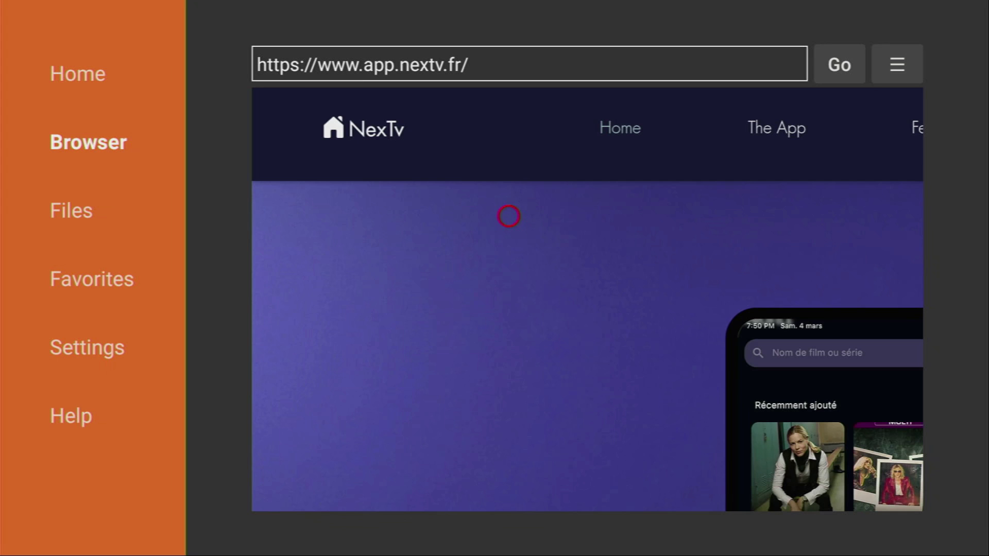
Step: Zoom the NexTv web page out two levels in the Downloader browser
{"action": "key", "text": "Menu"}
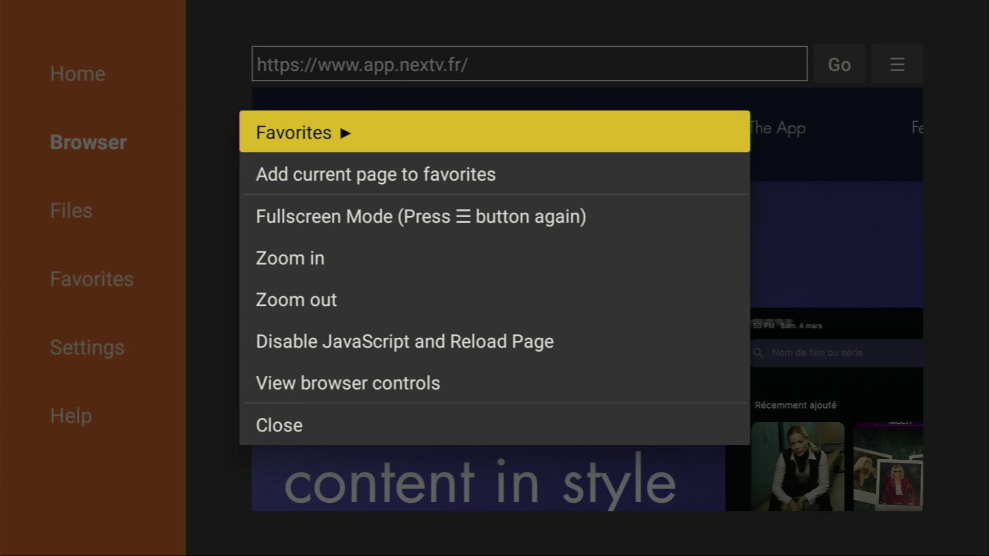
{"action": "key", "text": "Down"}
{"action": "key", "text": "Down"}
{"action": "key", "text": "Down"}
{"action": "key", "text": "Down"}
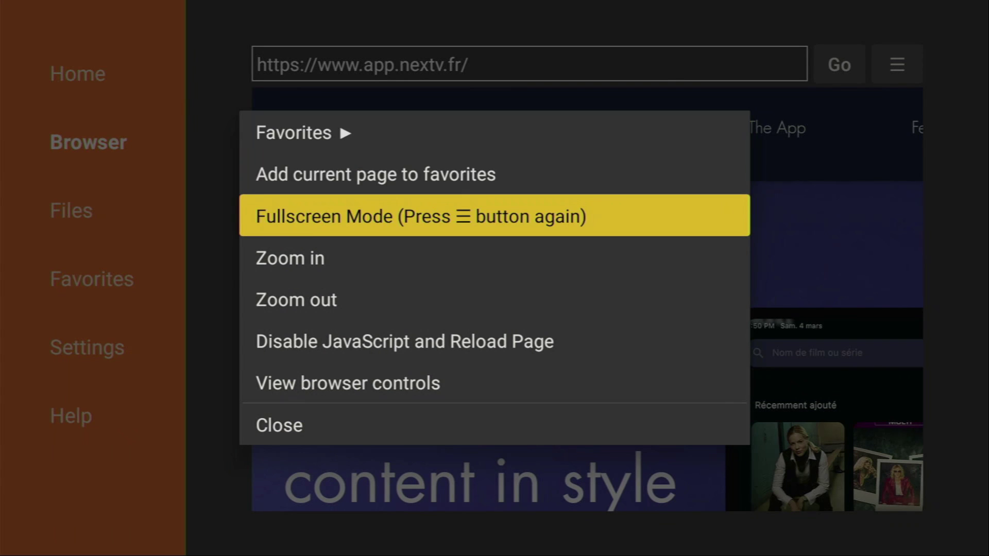
{"action": "key", "text": "Return"}
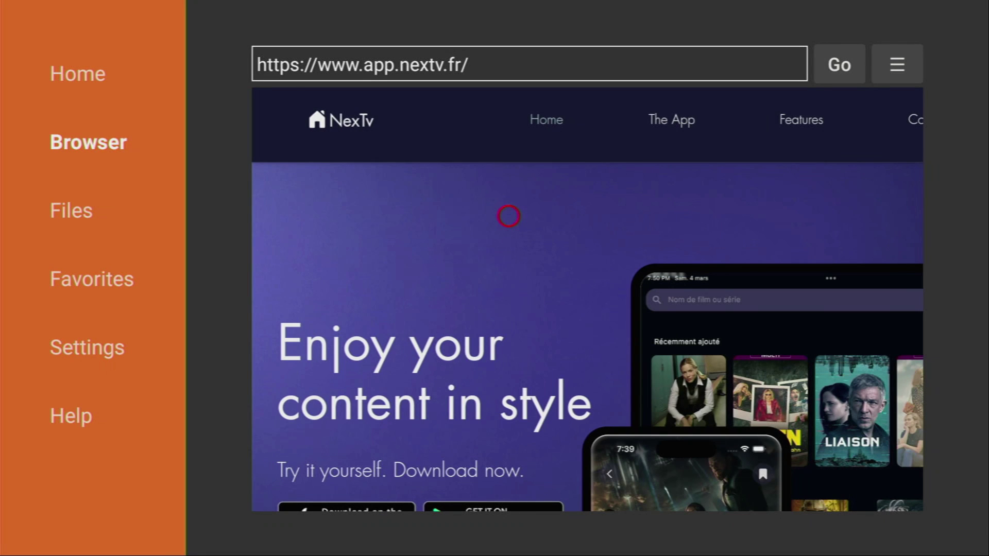
{"action": "key", "text": "Menu"}
{"action": "key", "text": "Down"}
{"action": "key", "text": "Down"}
{"action": "key", "text": "Down"}
{"action": "key", "text": "Down"}
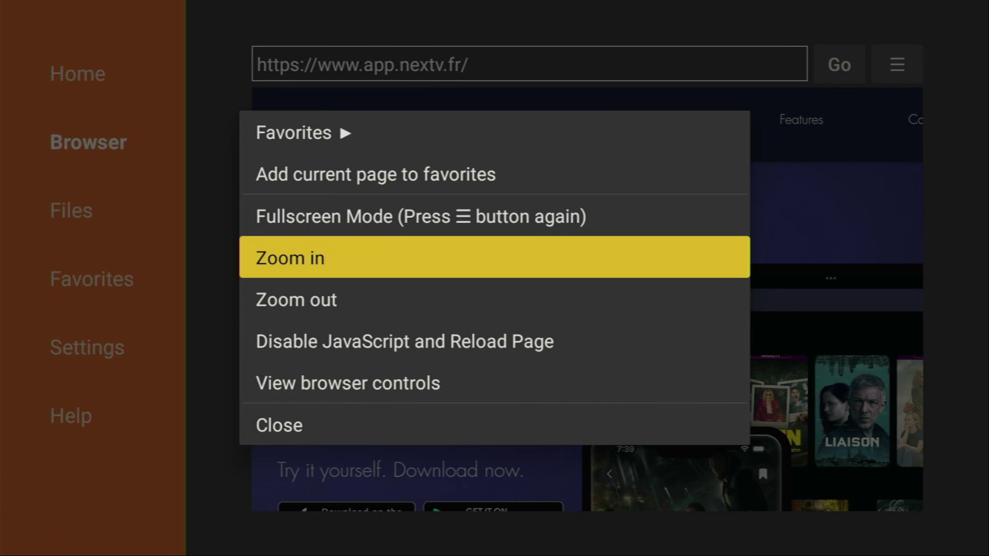
{"action": "key", "text": "Return"}
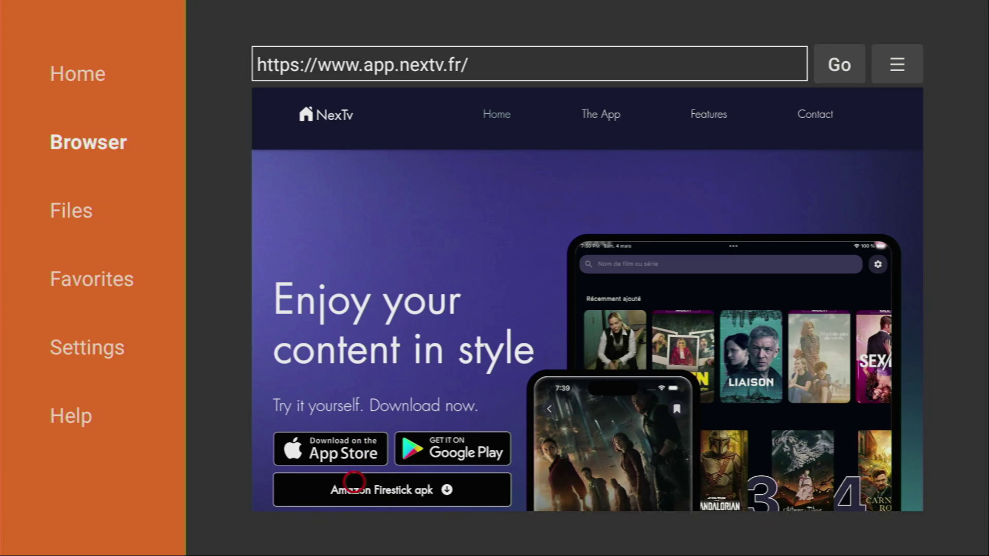
Step: Download the Amazon Firestick apk from the NexTv page, install it, and finish the installer without opening the app
{"action": "scroll", "coordinate": [354, 482], "scroll_direction": "down", "scroll_amount": 2}
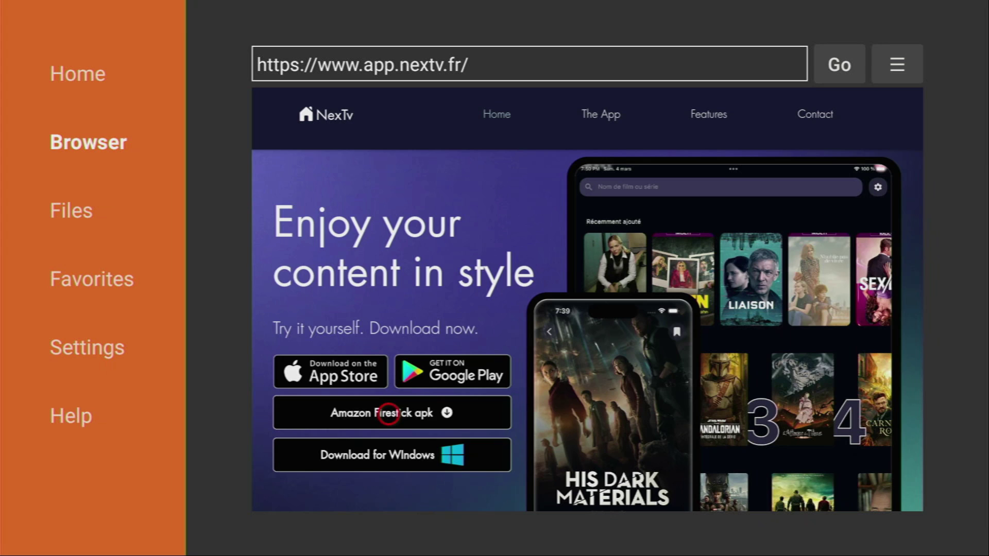
{"action": "left_click", "coordinate": [389, 414]}
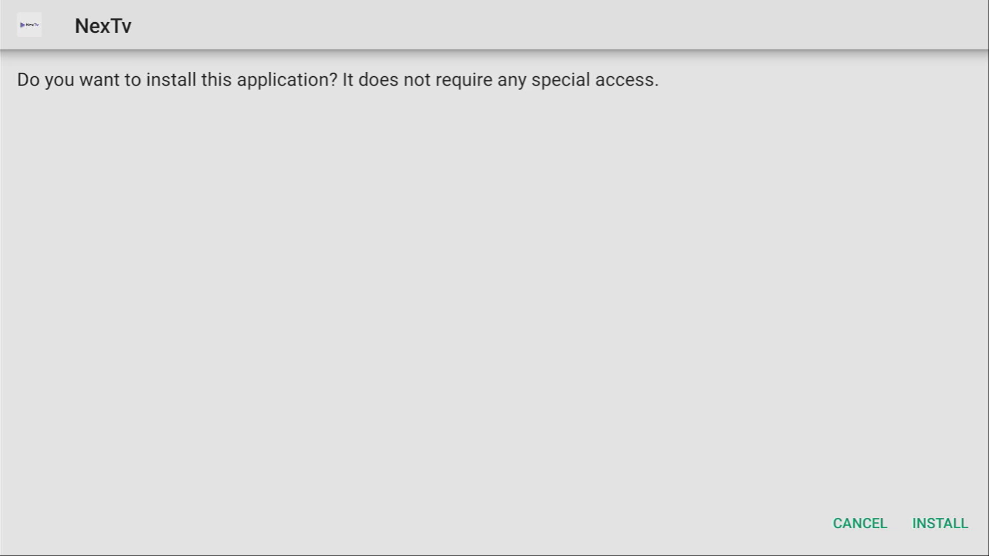
{"action": "key", "text": "Right"}
{"action": "key", "text": "Return"}
{"action": "key", "text": "Right"}
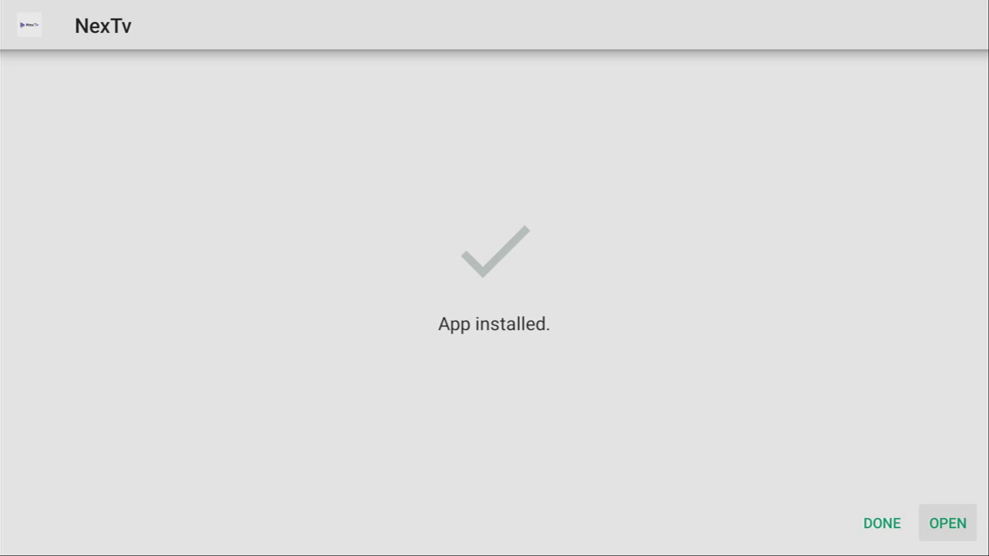
{"action": "key", "text": "Left"}
{"action": "key", "text": "Return"}
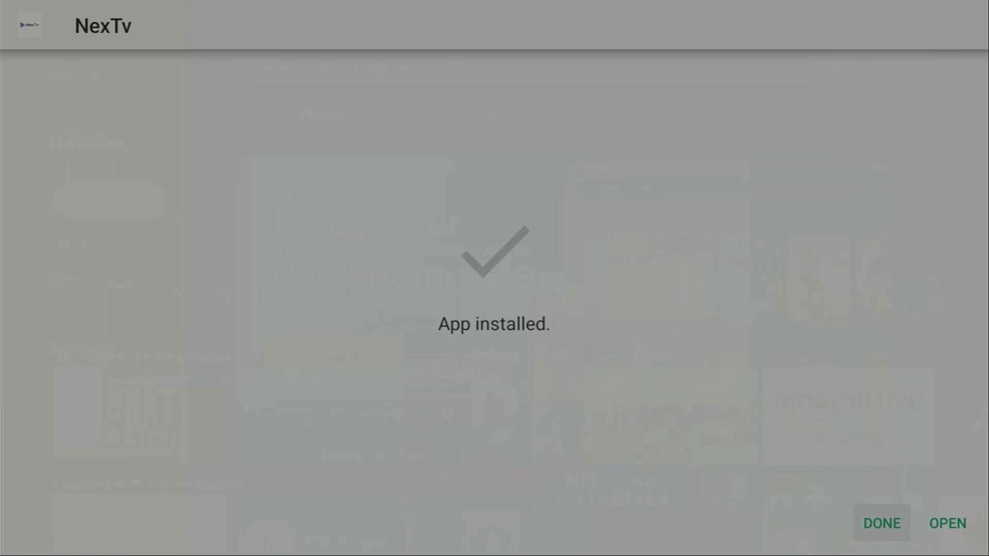
Step: Delete the downloaded tv-other-release.apk file and confirm the deletion
{"action": "key", "text": "Right"}
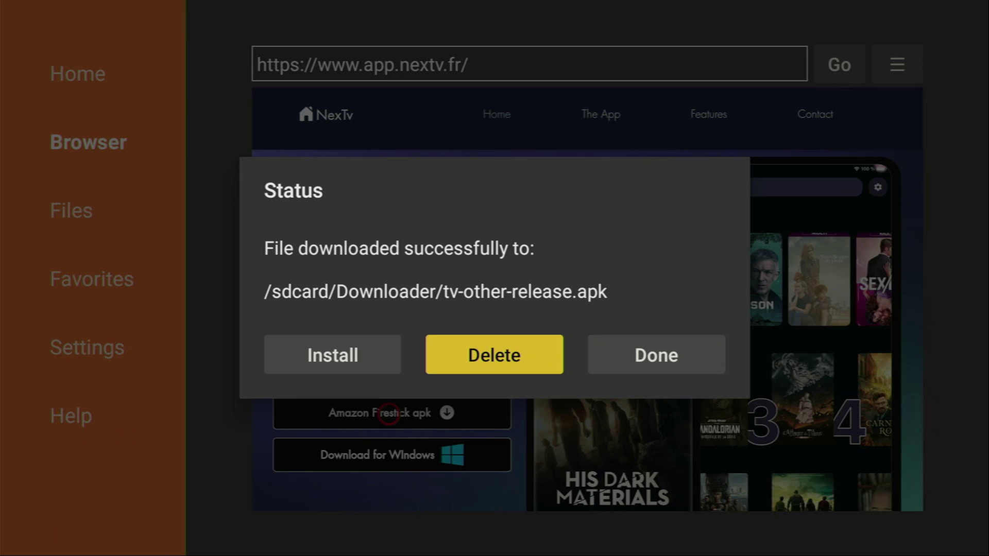
{"action": "key", "text": "Return"}
{"action": "key", "text": "Left"}
{"action": "key", "text": "Return"}
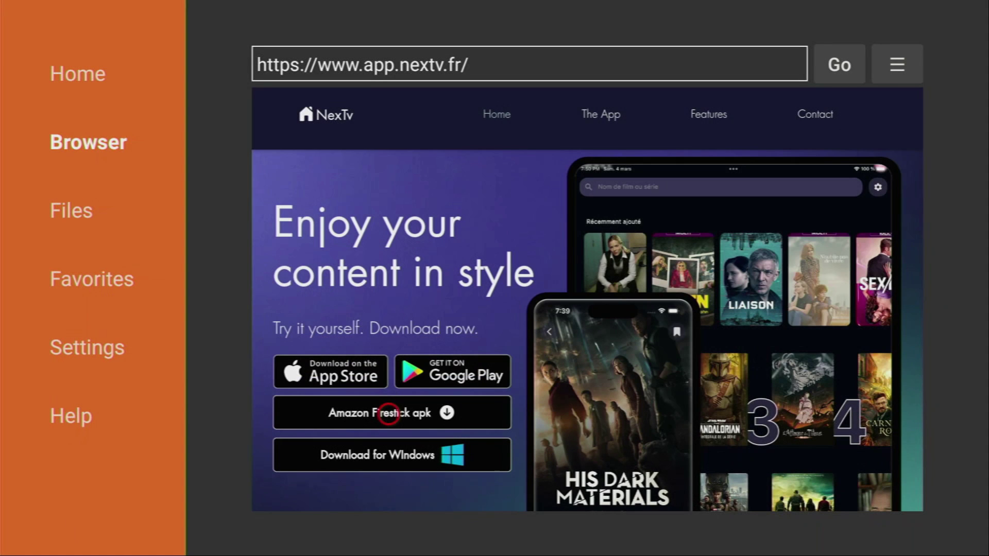
Step: Return to the Fire TV home screen and open the full list of apps and channels
{"action": "key", "text": "Home"}
{"action": "key", "text": "Home"}
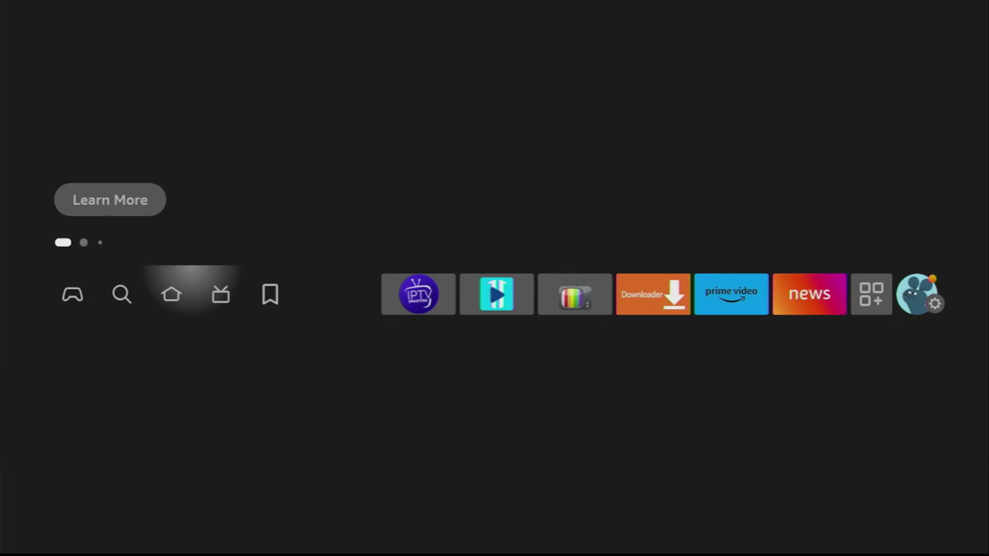
{"action": "key", "text": "Right"}
{"action": "key", "text": "Right"}
{"action": "key", "text": "Right"}
{"action": "key", "text": "Right"}
{"action": "key", "text": "Right"}
{"action": "key", "text": "Right"}
{"action": "key", "text": "Right"}
{"action": "key", "text": "Right"}
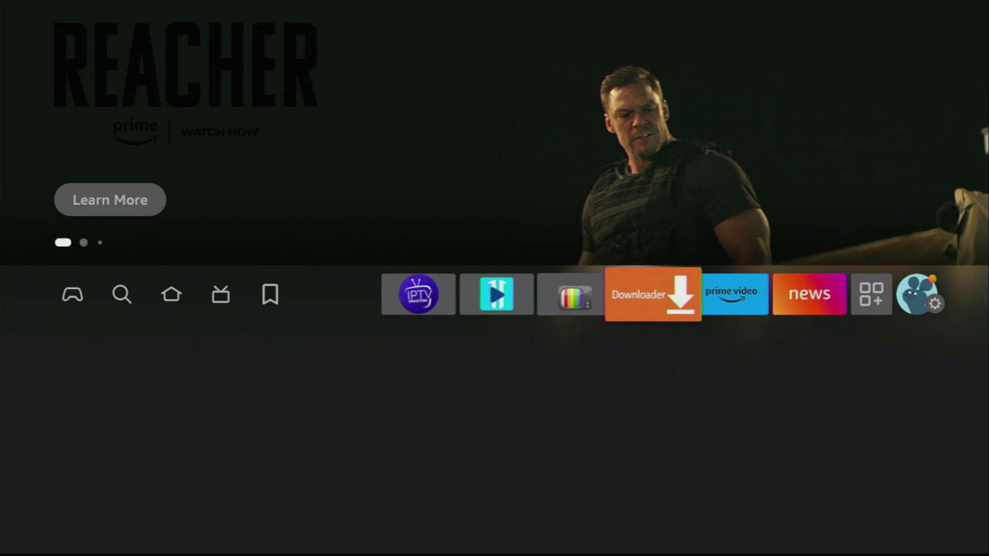
{"action": "key", "text": "Return"}
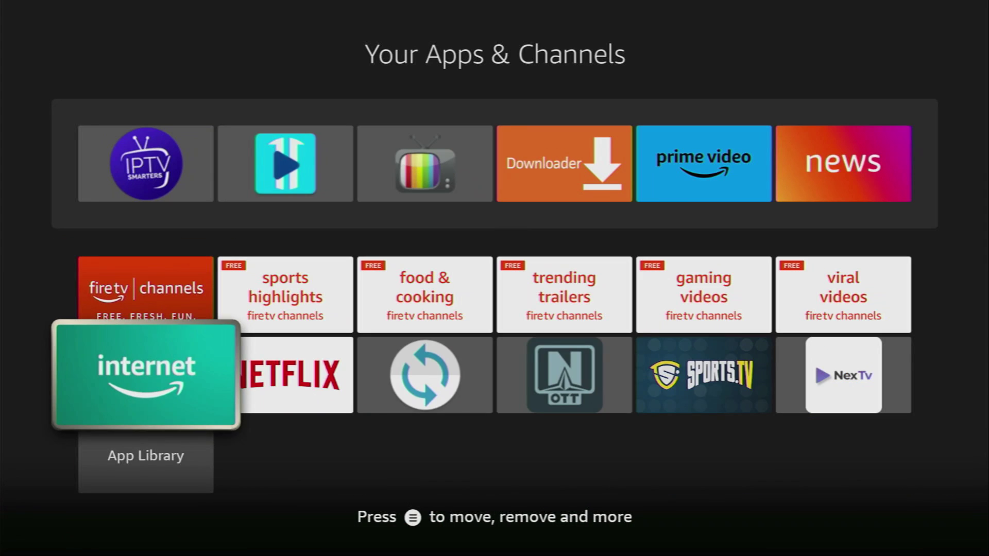
Step: Move the NexTv app to the front of Your Apps & Channels
{"action": "key", "text": "Right"}
{"action": "key", "text": "Right"}
{"action": "key", "text": "Right"}
{"action": "key", "text": "Right"}
{"action": "key", "text": "Right"}
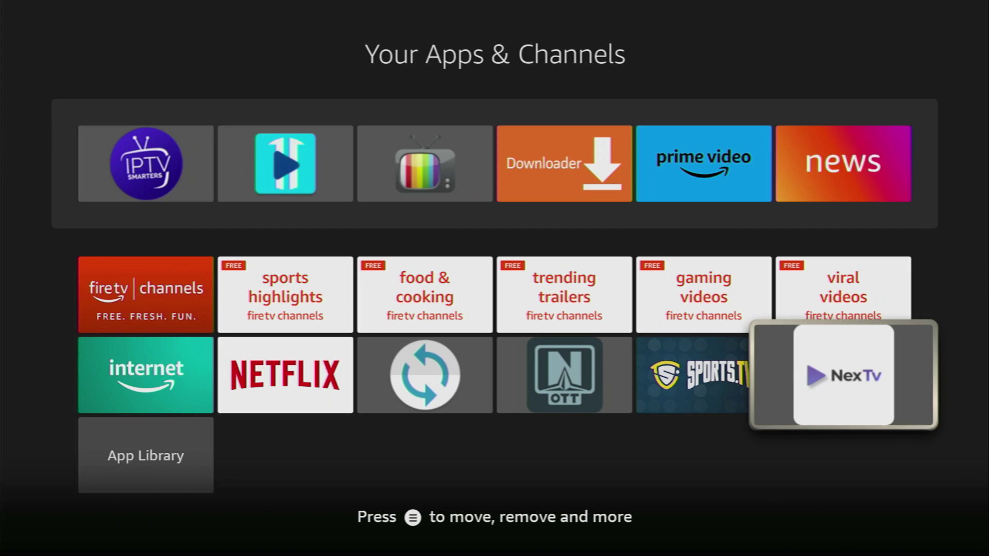
{"action": "key", "text": "Menu"}
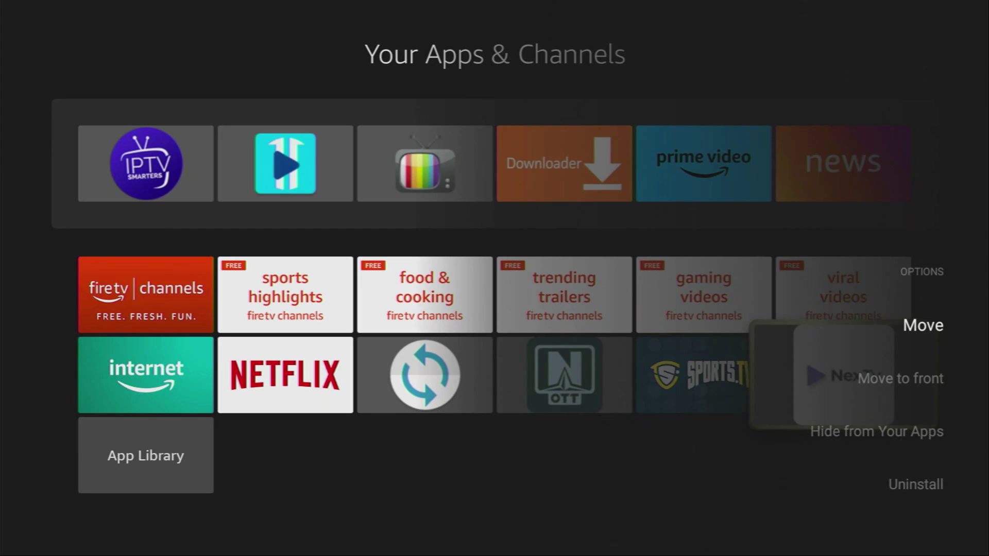
{"action": "key", "text": "Down"}
{"action": "key", "text": "Return"}
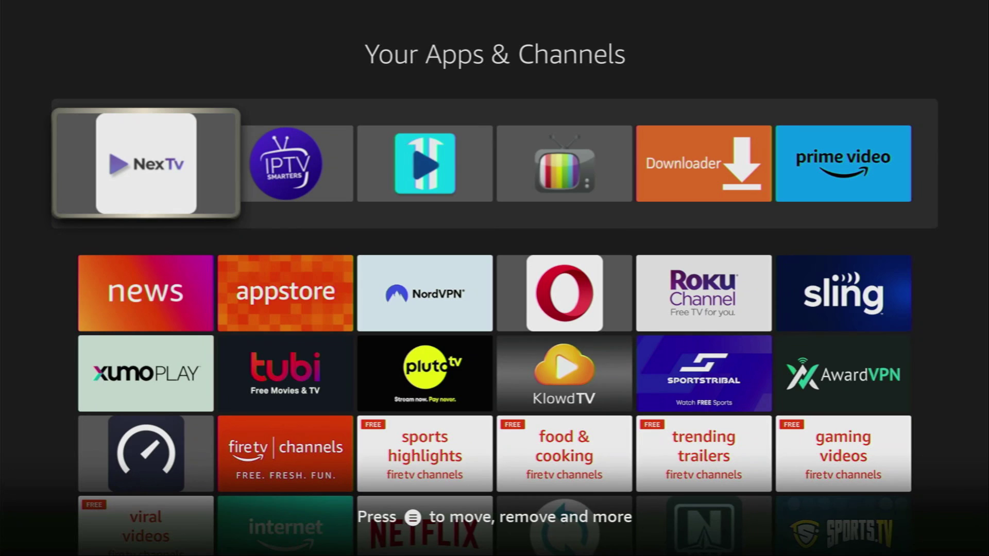
Step: Point out NordVPN in the apps list, then launch the NexTv app
{"action": "key", "text": "Down"}
{"action": "key", "text": "Right"}
{"action": "key", "text": "Right"}
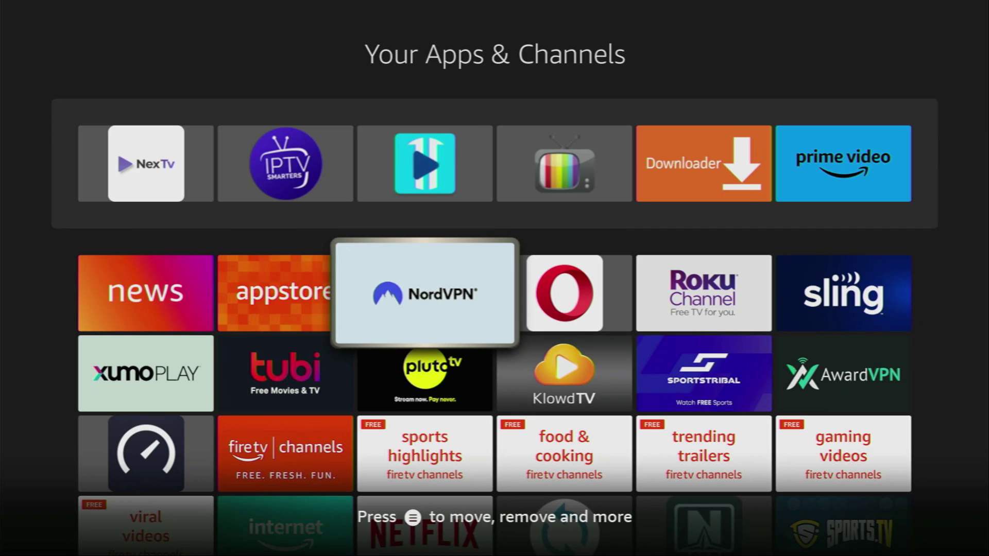
{"action": "key", "text": "Left"}
{"action": "key", "text": "Left"}
{"action": "key", "text": "Up"}
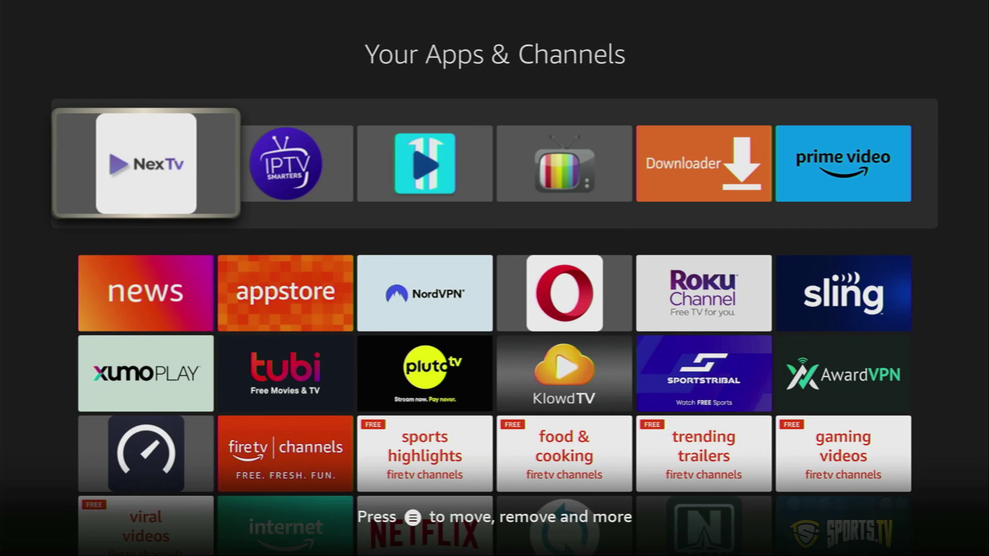
{"action": "key", "text": "Return"}
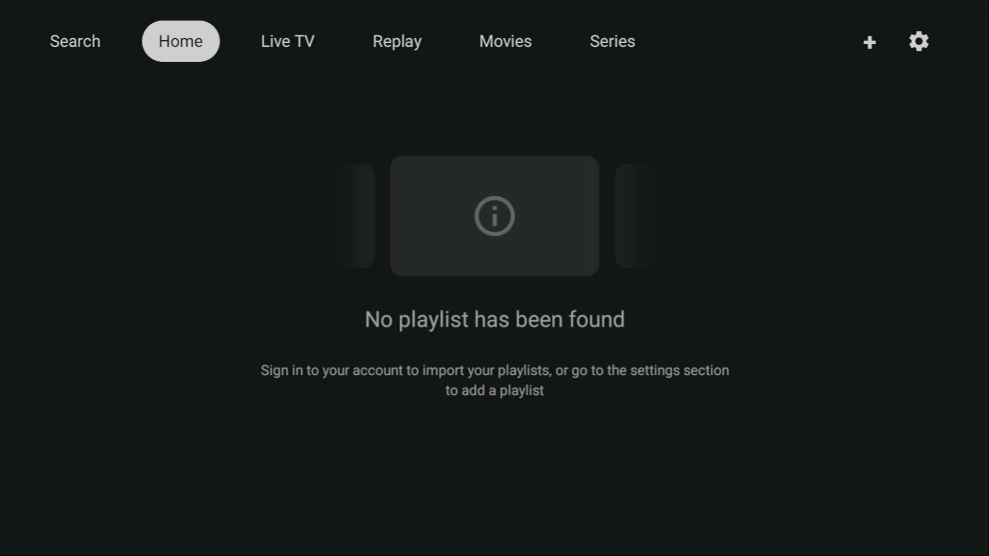
Step: Start adding a playlist in NexTv and open the Xtream credentials form under Advanced Setup
{"action": "key", "text": "Right"}
{"action": "key", "text": "Right"}
{"action": "key", "text": "Right"}
{"action": "key", "text": "Right"}
{"action": "key", "text": "Right"}
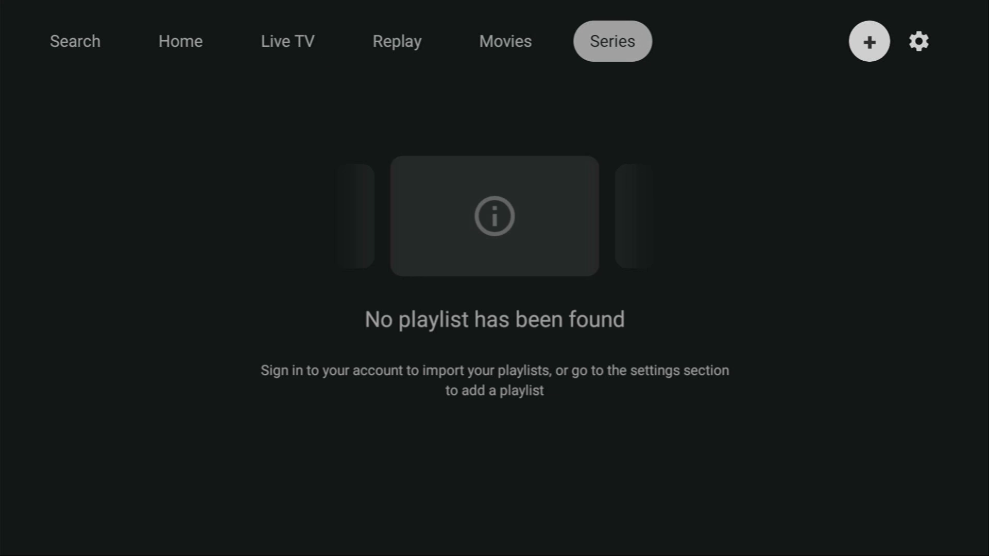
{"action": "key", "text": "Return"}
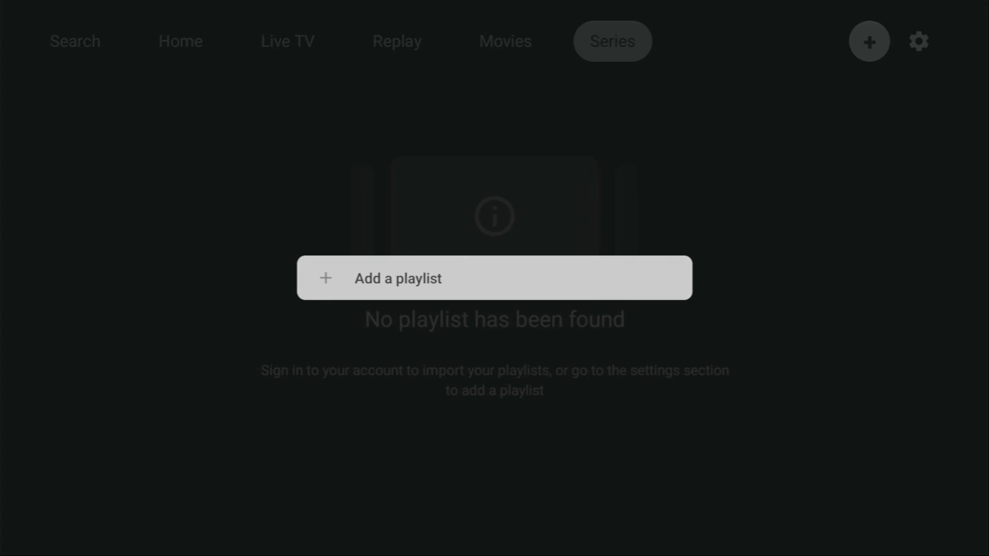
{"action": "key", "text": "Return"}
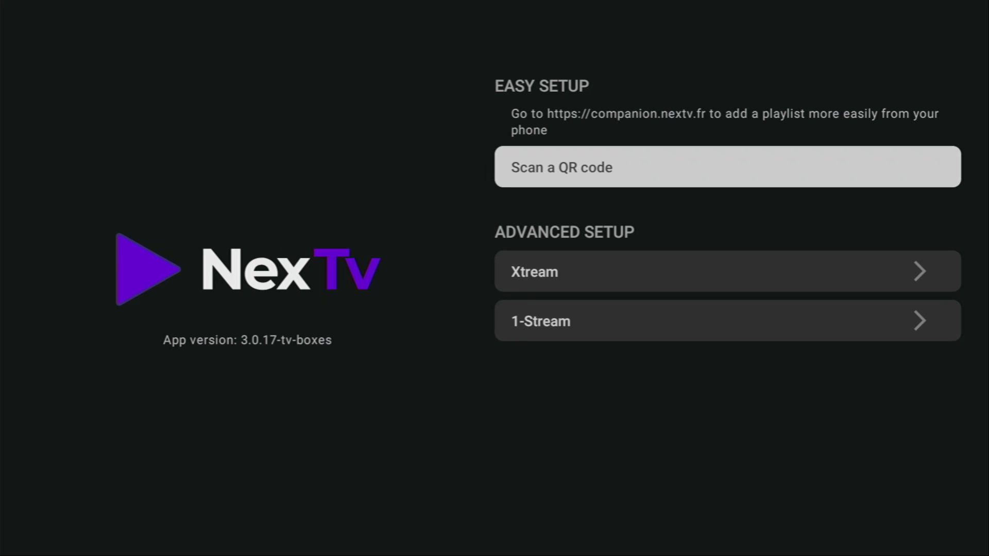
{"action": "key", "text": "Down"}
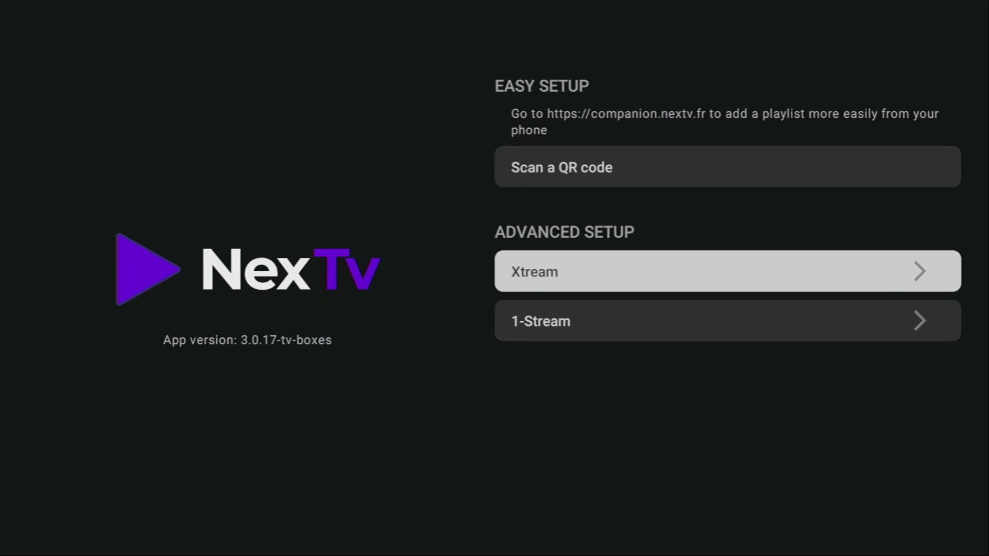
{"action": "key", "text": "Return"}
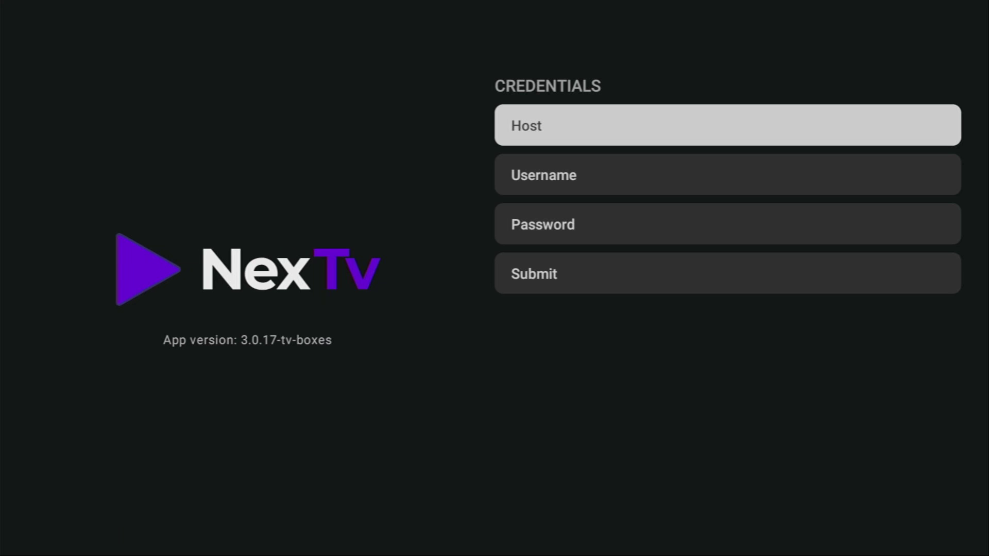
Step: Review the Host, Username and Password fields of the Xtream credentials form, then return to the playlist setup options
{"action": "key", "text": "Down"}
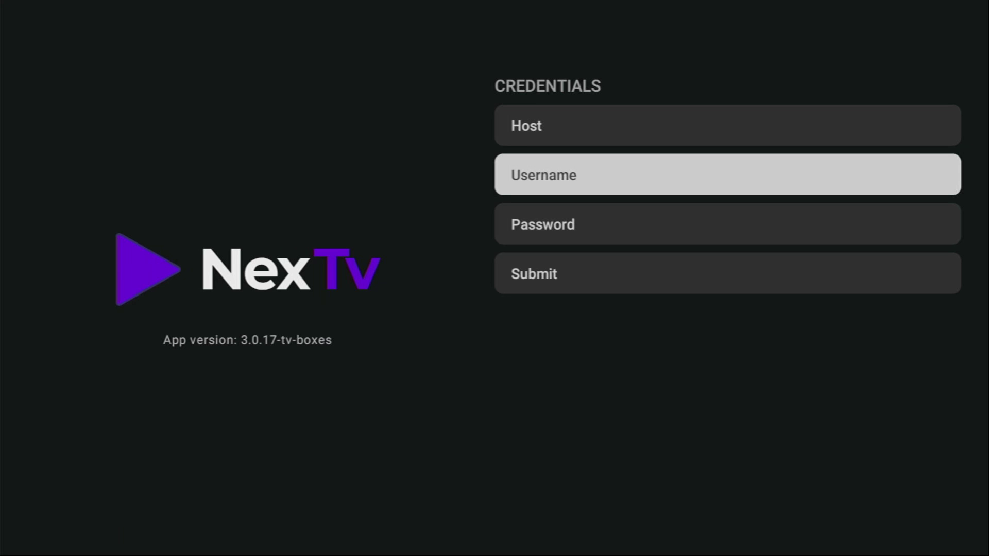
{"action": "key", "text": "Down"}
{"action": "key", "text": "Down"}
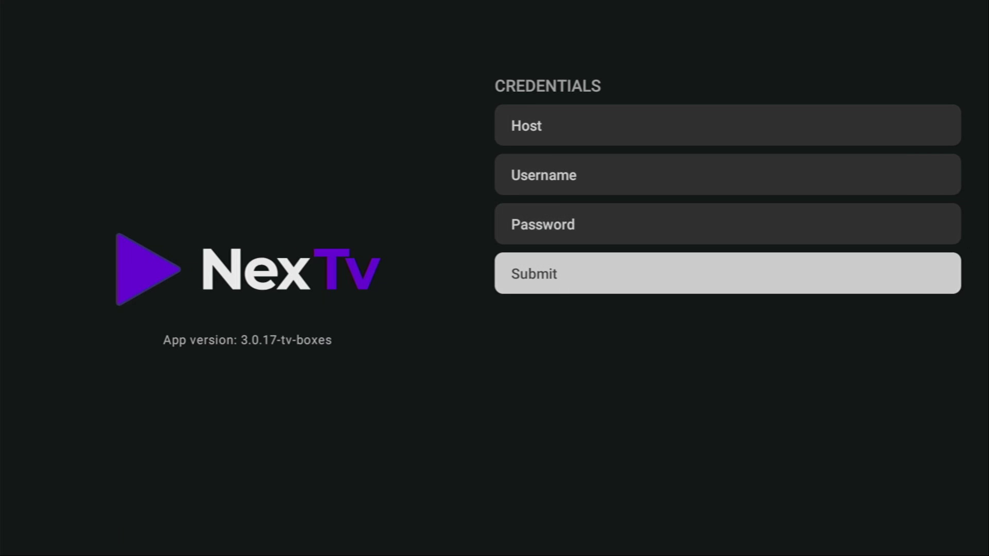
{"action": "key", "text": "Escape"}
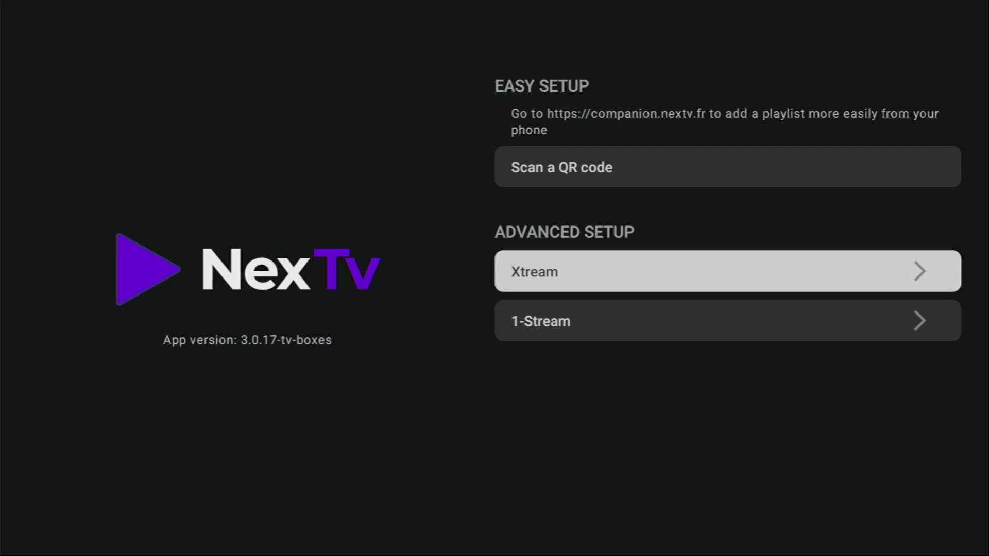
Step: Open the 1-Stream credentials form, review its fields and cloud-saving note, then return to the playlist setup options
{"action": "key", "text": "Down"}
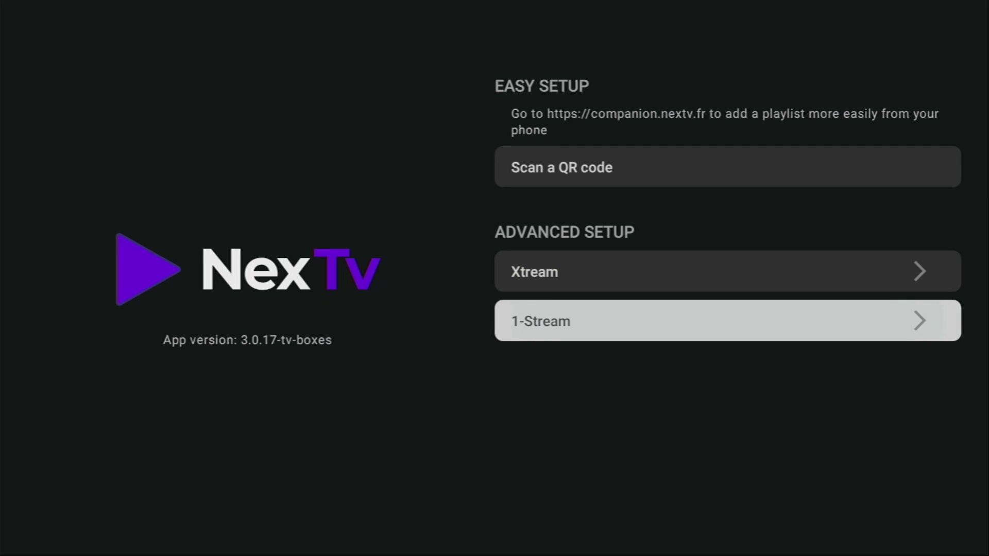
{"action": "key", "text": "Return"}
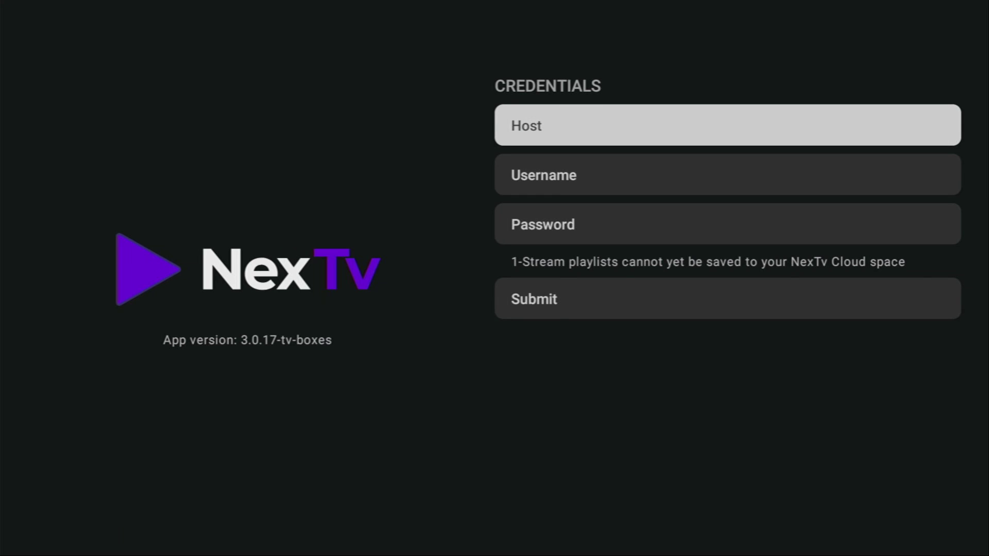
{"action": "key", "text": "Down"}
{"action": "key", "text": "Down"}
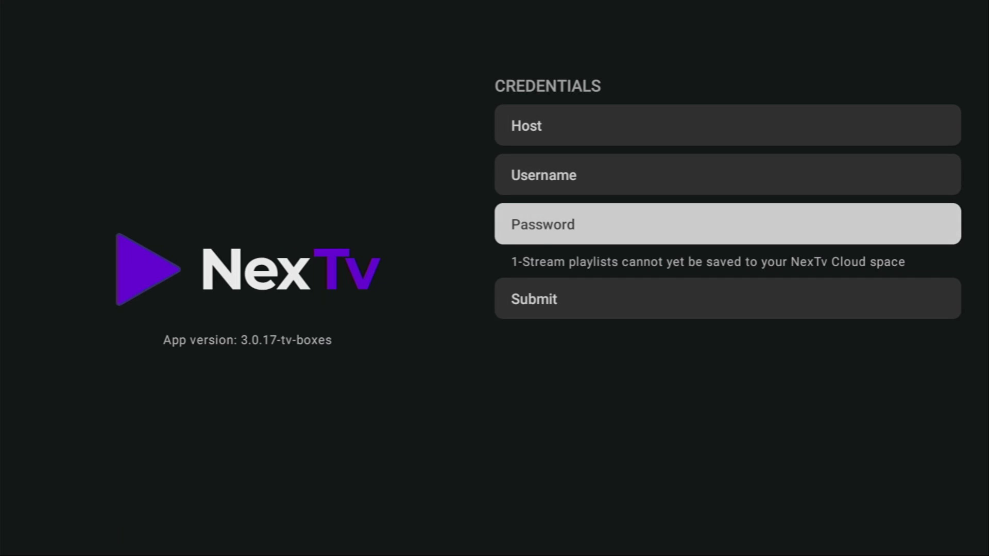
{"action": "key", "text": "Down"}
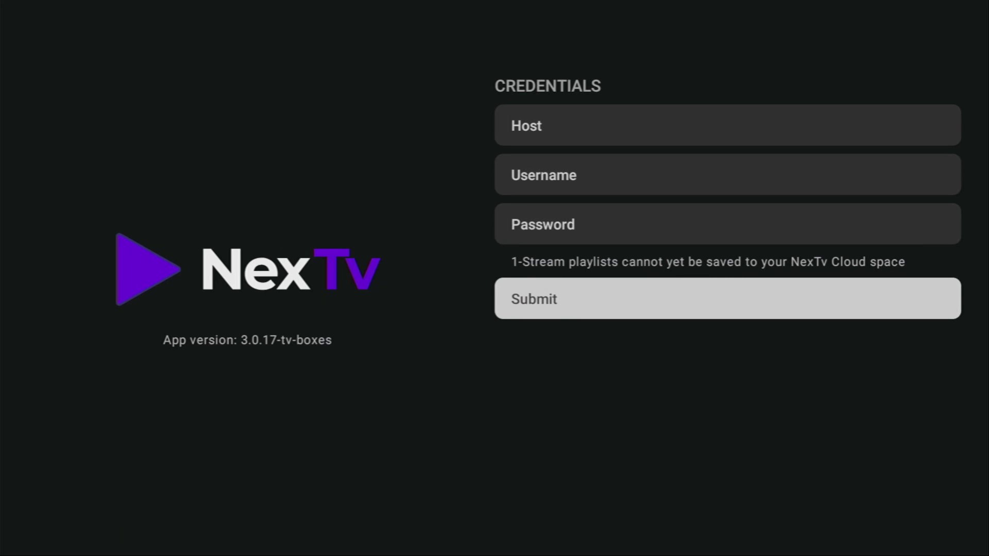
{"action": "key", "text": "Escape"}
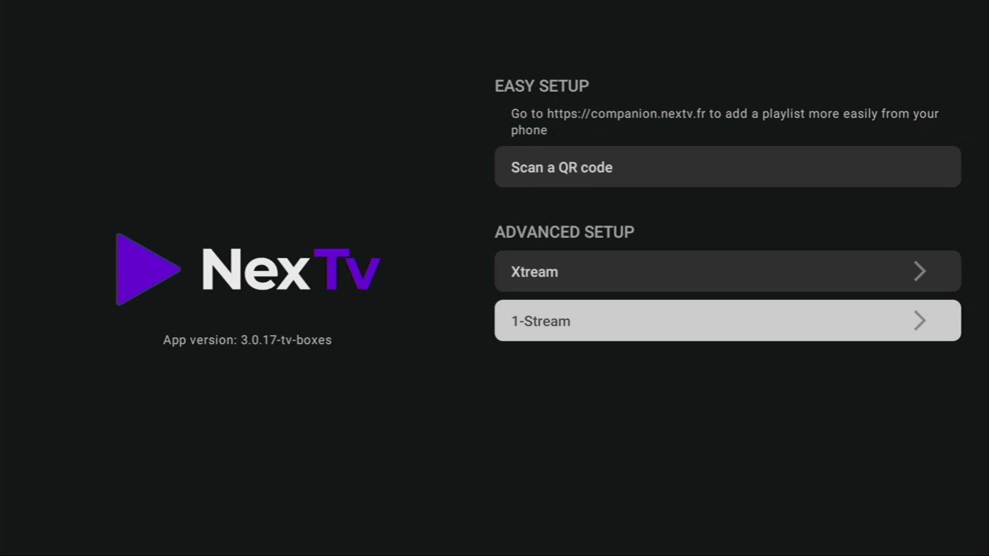
Step: Leave the playlist setup and look through the main sections, including Home, Live TV, Replay and Movies
{"action": "key", "text": "Escape"}
{"action": "key", "text": "Left"}
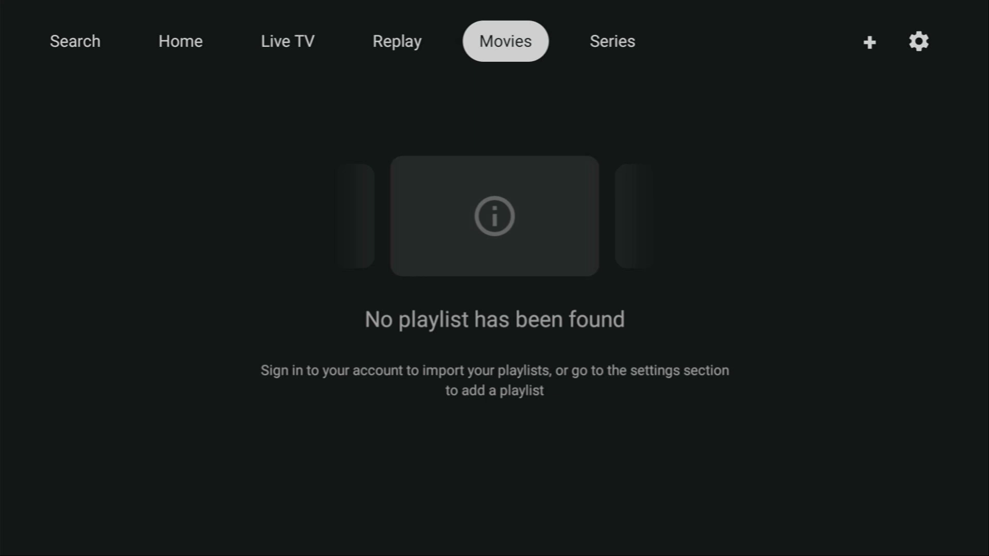
{"action": "key", "text": "Left"}
{"action": "key", "text": "Left"}
{"action": "key", "text": "Left"}
{"action": "key", "text": "Right"}
{"action": "key", "text": "Right"}
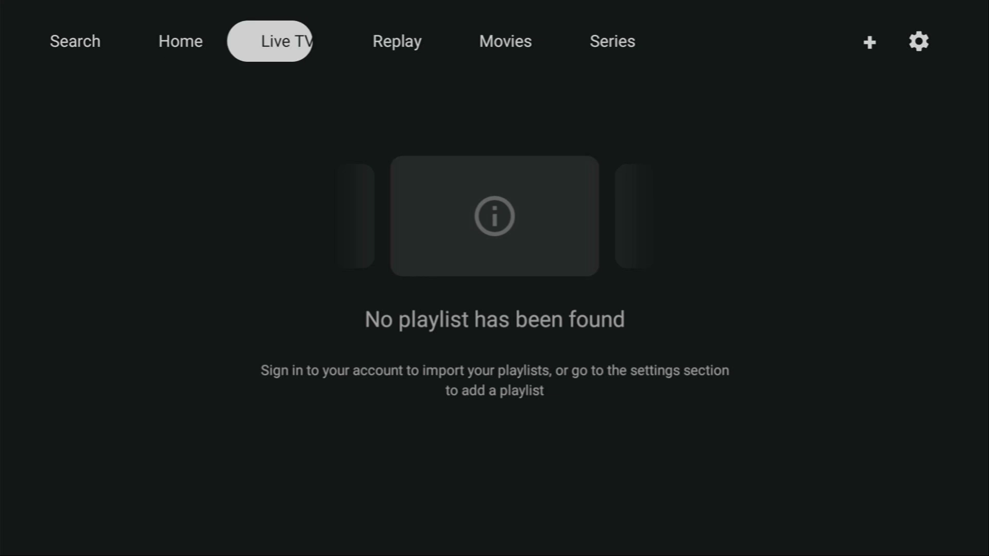
{"action": "key", "text": "Right"}
{"action": "key", "text": "Right"}
{"action": "key", "text": "Left"}
{"action": "key", "text": "Left"}
Step: Open the NexTv settings from the main screen
{"action": "key", "text": "Right"}
{"action": "key", "text": "Right"}
{"action": "key", "text": "Right"}
{"action": "key", "text": "Right"}
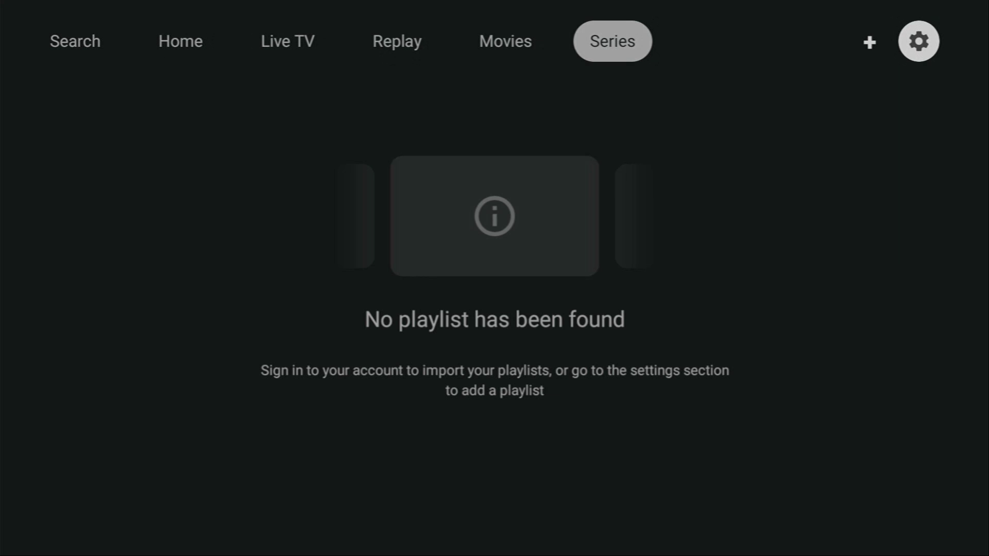
{"action": "key", "text": "Return"}
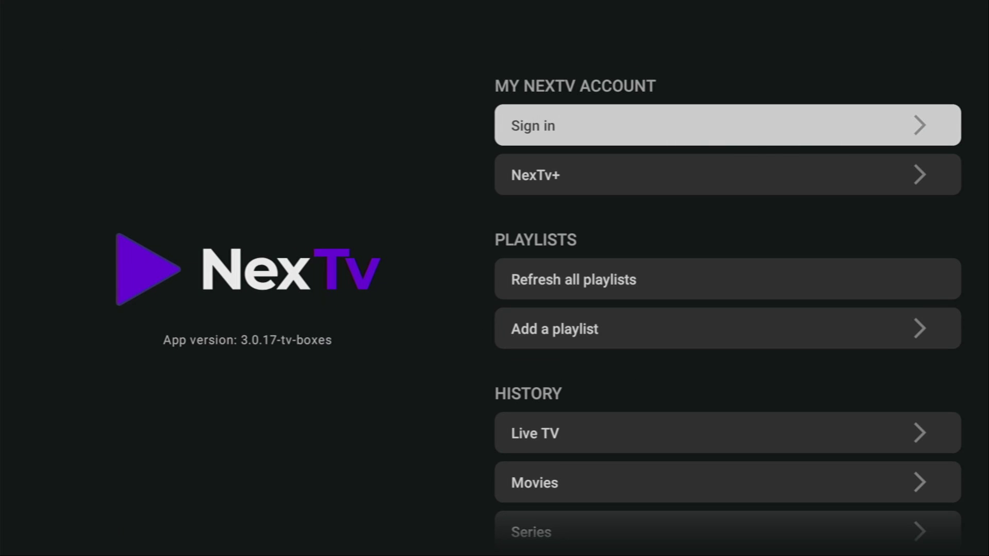
Step: Review the account, playlist and history options in the NexTv settings
{"action": "key", "text": "Down"}
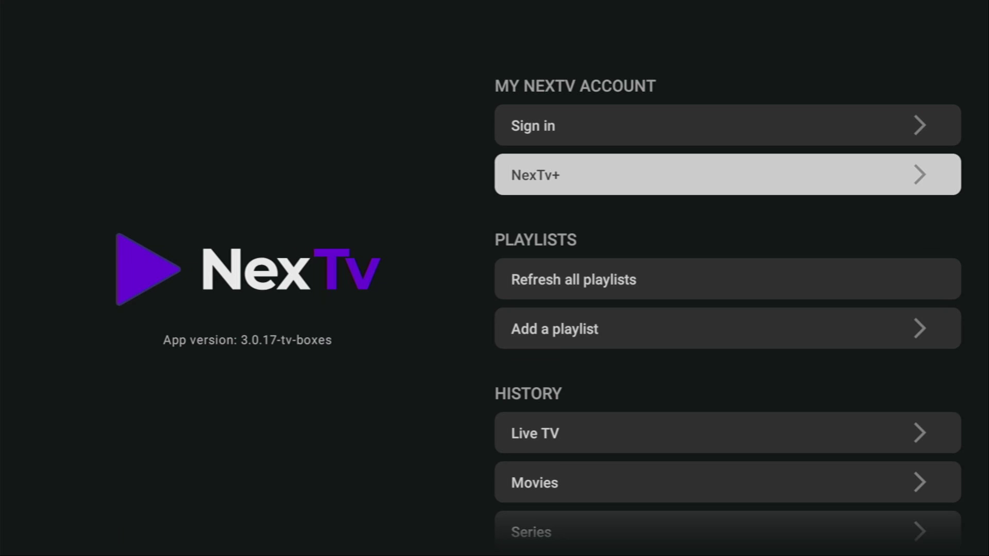
{"action": "key", "text": "Down"}
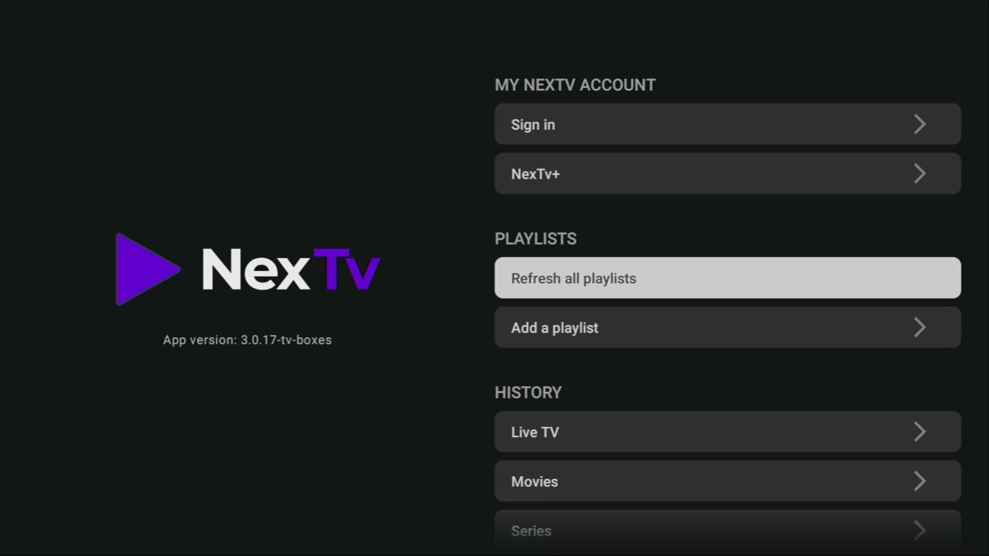
{"action": "key", "text": "Down"}
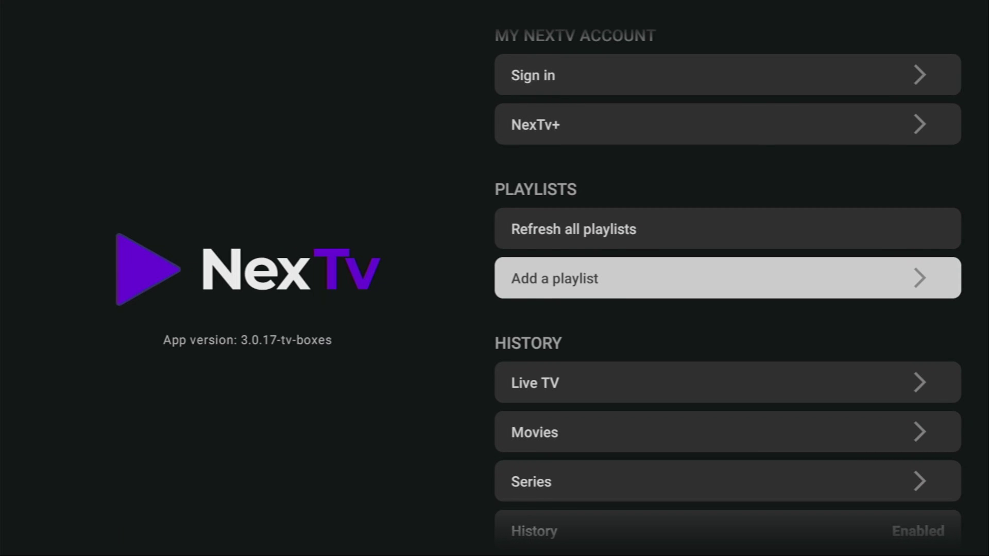
{"action": "key", "text": "Down"}
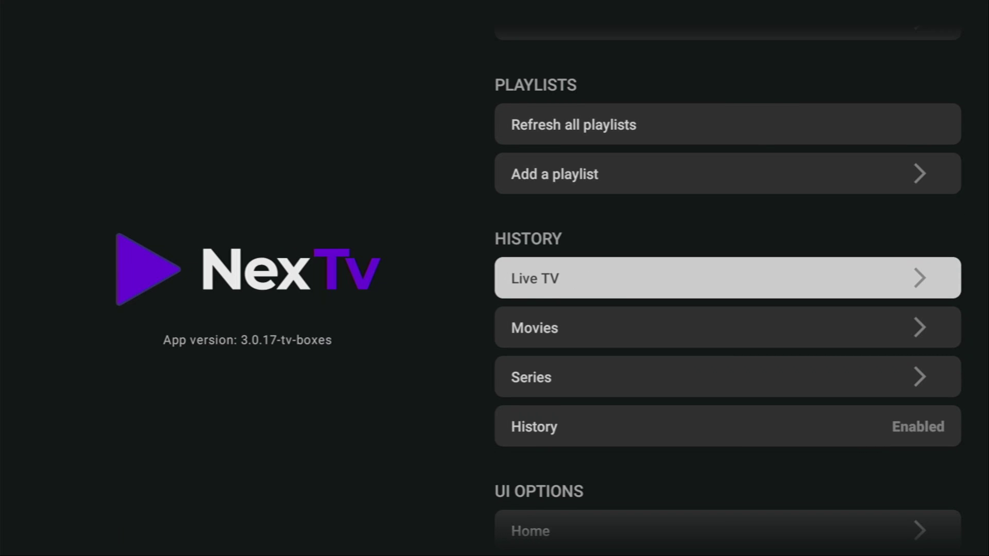
{"action": "key", "text": "Down"}
{"action": "key", "text": "Down"}
{"action": "key", "text": "Down"}
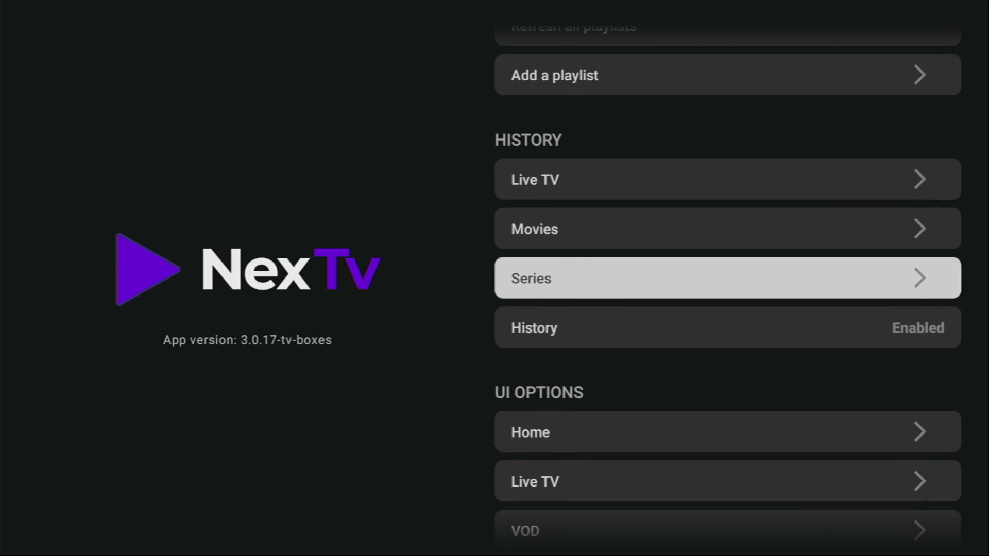
Step: Open the Home settings under UI Options, examine the list of home-screen rows, then go back to the settings
{"action": "key", "text": "Down"}
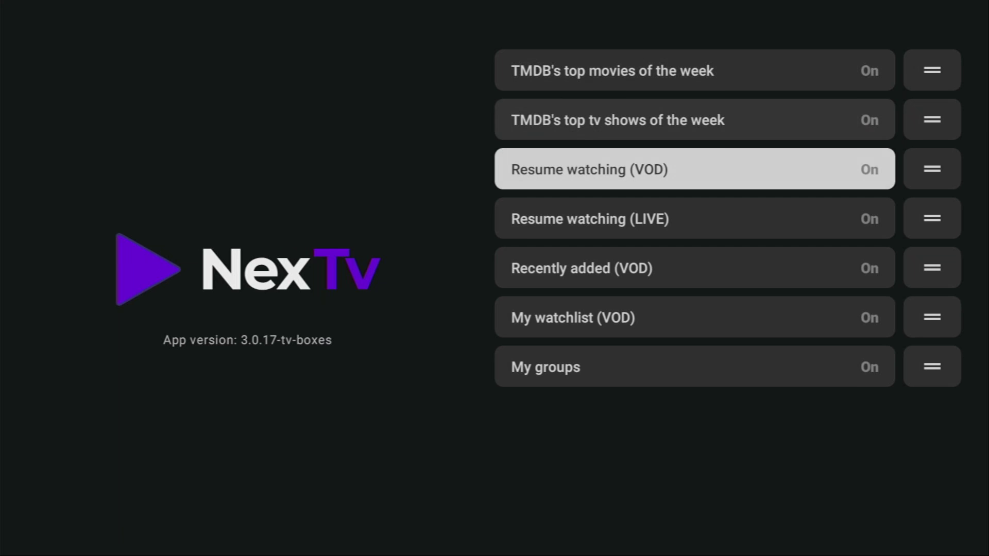
{"action": "key", "text": "Up"}
{"action": "key", "text": "Up"}
{"action": "key", "text": "Up"}
{"action": "key", "text": "Down"}
{"action": "key", "text": "Down"}
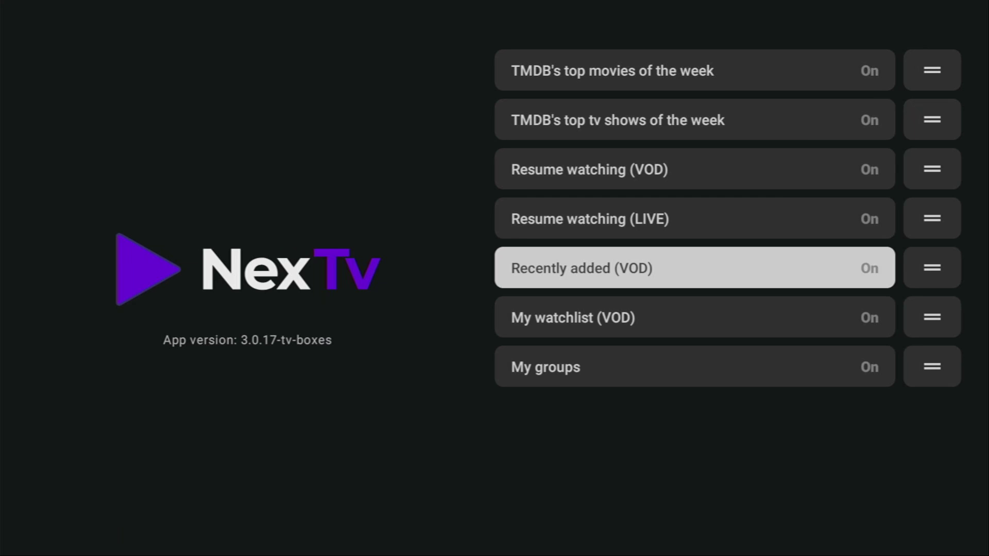
{"action": "key", "text": "Escape"}
Step: Open the Live TV settings under UI Options and examine the display, remote feature and remote key binding options
{"action": "key", "text": "Return"}
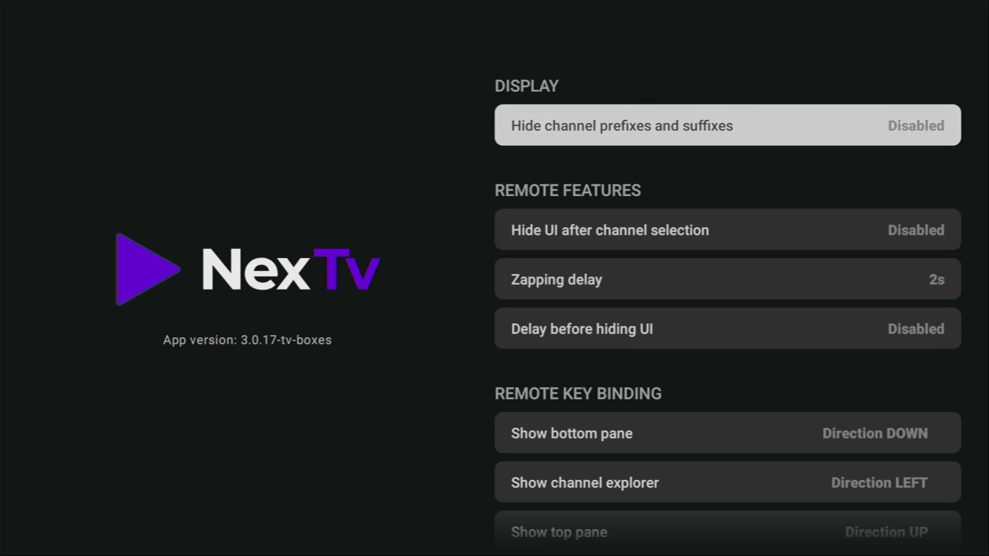
{"action": "key", "text": "Down"}
{"action": "key", "text": "Down"}
{"action": "key", "text": "Down"}
{"action": "key", "text": "Down"}
{"action": "key", "text": "Down"}
{"action": "key", "text": "Down"}
{"action": "key", "text": "Down"}
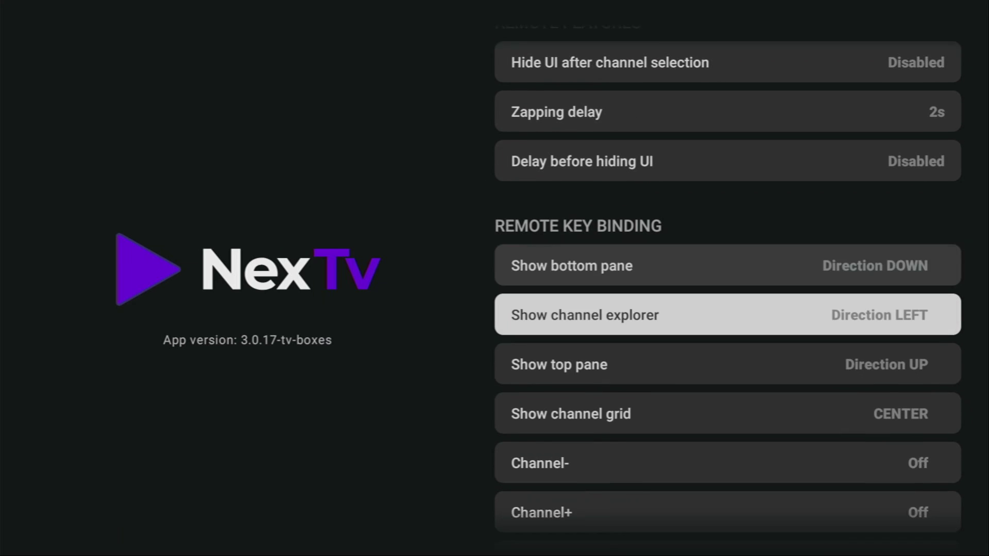
{"action": "key", "text": "Down"}
{"action": "key", "text": "Down"}
{"action": "key", "text": "Down"}
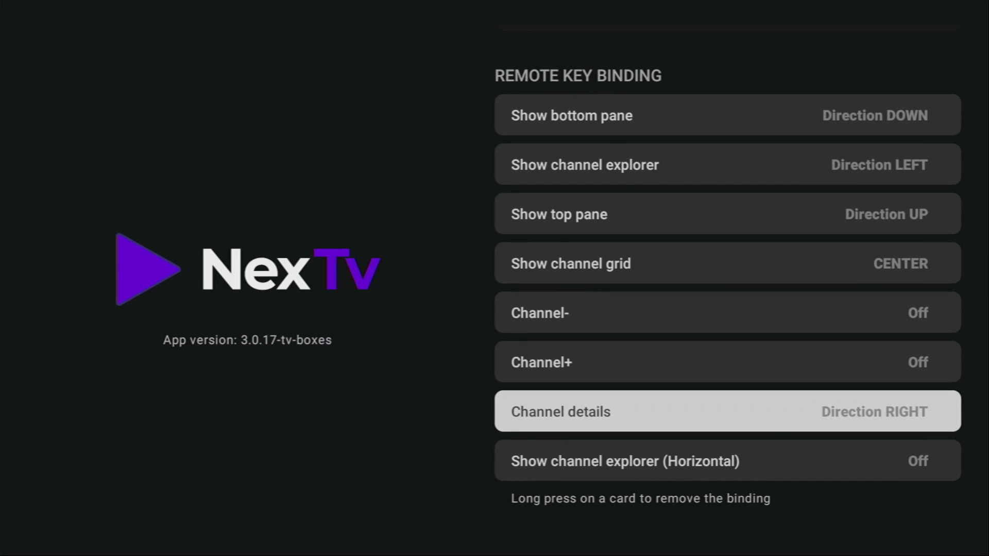
{"action": "key", "text": "Up"}
{"action": "key", "text": "Up"}
{"action": "key", "text": "Up"}
{"action": "key", "text": "Up"}
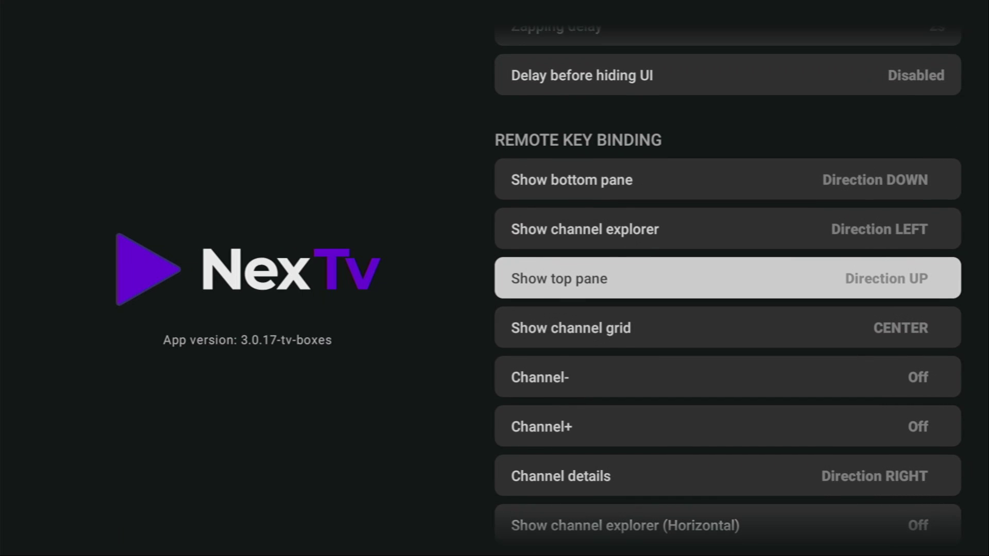
Step: Leave the Live TV options and move back up to Home under UI Options in the settings list
{"action": "key", "text": "Up"}
{"action": "key", "text": "Up"}
{"action": "key", "text": "Up"}
{"action": "key", "text": "Up"}
{"action": "key", "text": "Up"}
{"action": "key", "text": "Up"}
{"action": "key", "text": "Up"}
{"action": "key", "text": "Up"}
{"action": "key", "text": "Up"}
{"action": "key", "text": "Up"}
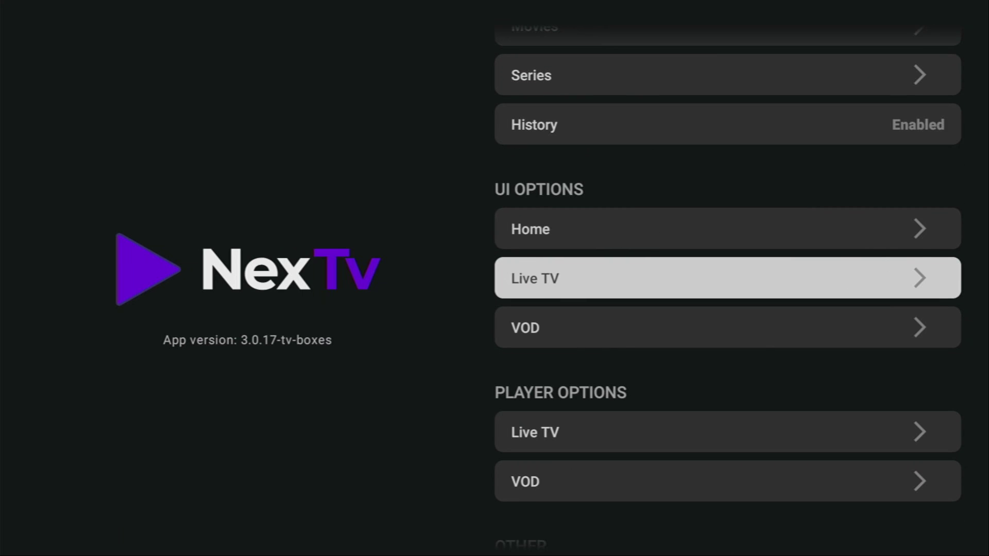
{"action": "key", "text": "Up"}
{"action": "key", "text": "Up"}
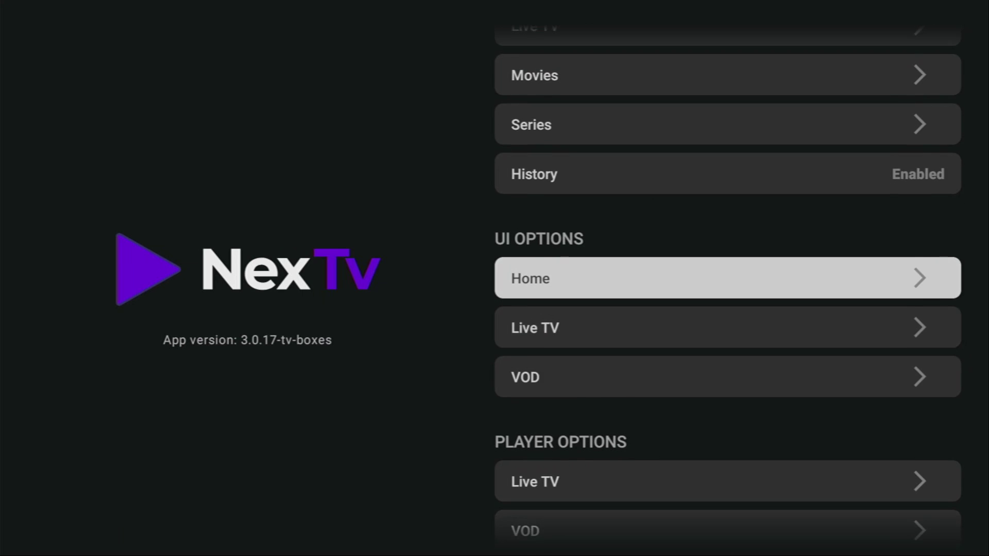